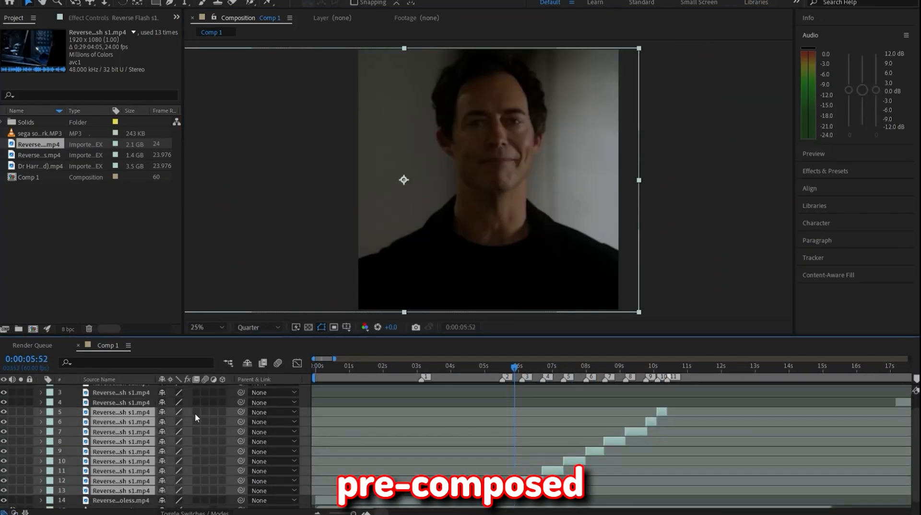
Pre-compose the selected Reverse Flash clips into their own compositions
key("ctrl+shift+c")
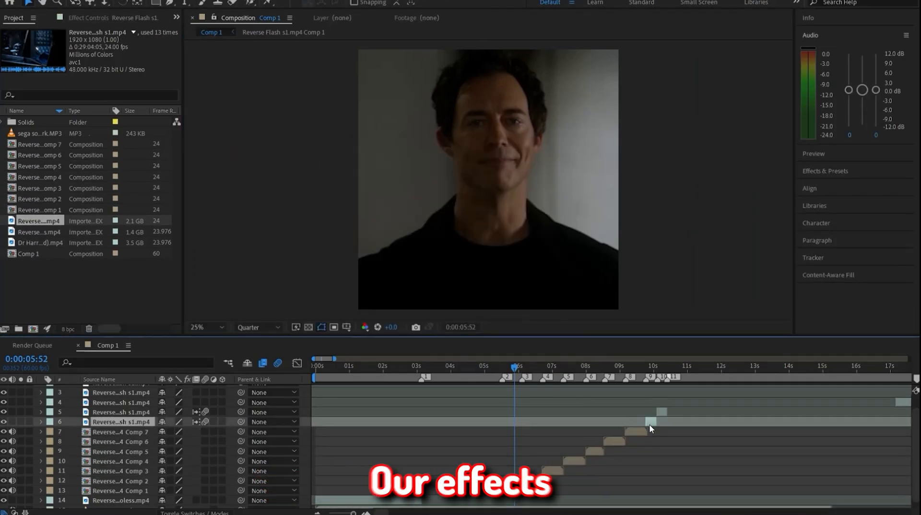
left_click(546, 371)
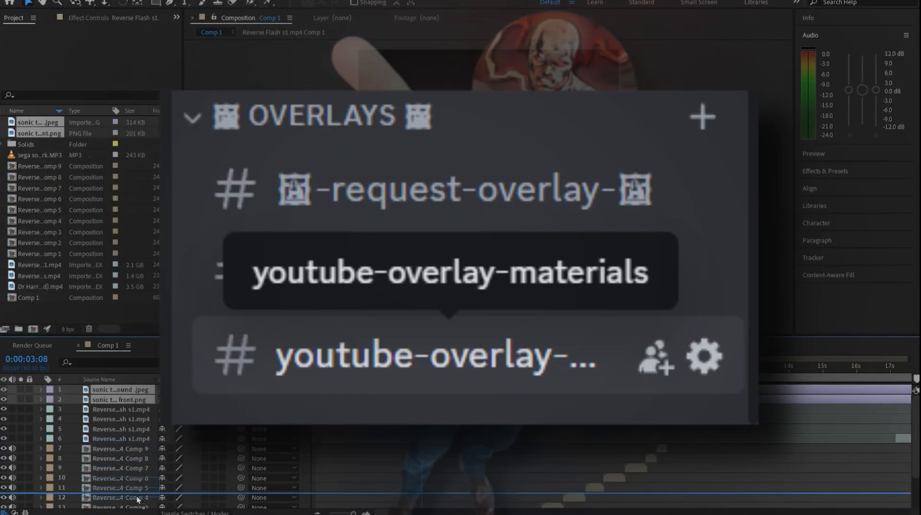
Move the Sonic background and front image layers beneath the clip compositions and apply a mosaic effect to the background image
mouse_move(137, 500)
left_mouse_down()
mouse_move(138, 507)
mouse_move(134, 491)
left_mouse_up()
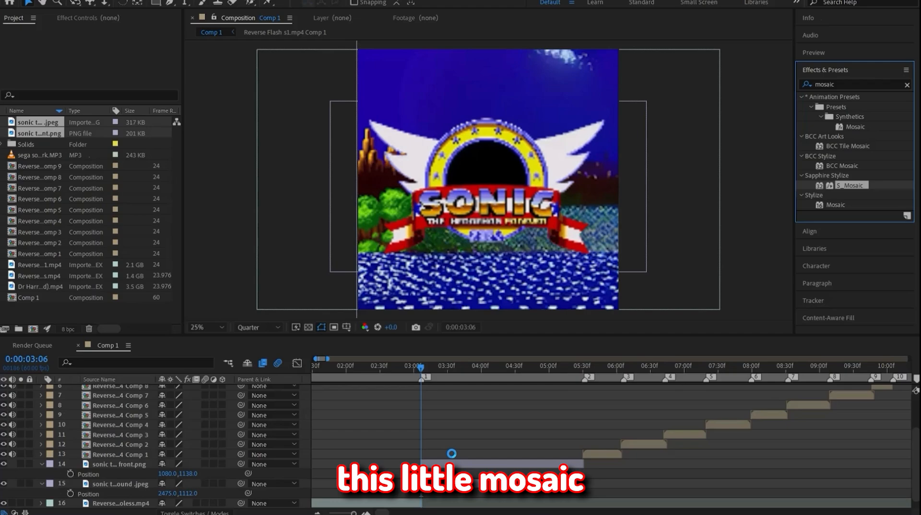
left_click_drag(452, 454, 422, 485)
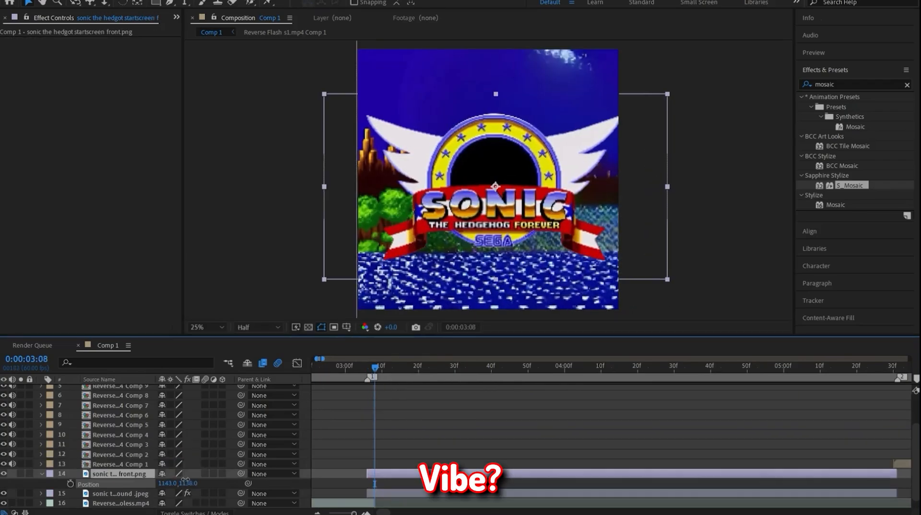
Pre-compose the Sonic front image layer, moving all attributes into the new composition, and open that composition
key("ctrl+shift+c")
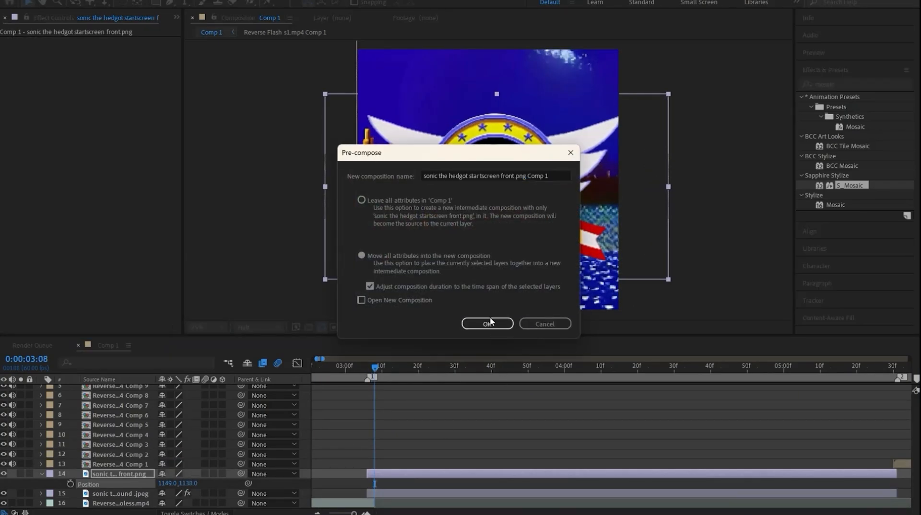
left_click(487, 327)
double_click(486, 475)
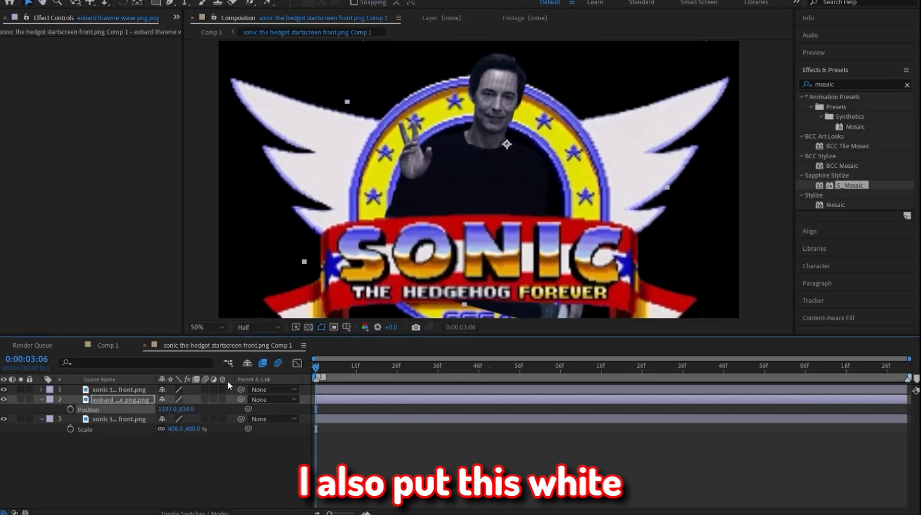
Add a white solid layer and place it behind all other layers in the Sonic title composition
left_click(119, 419)
key("ctrl+y")
left_click(764, 428)
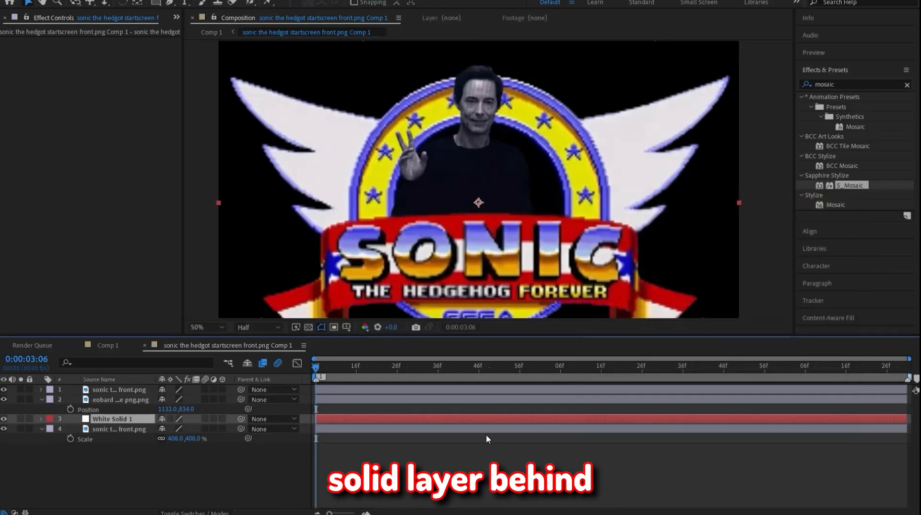
left_click_drag(131, 422, 137, 445)
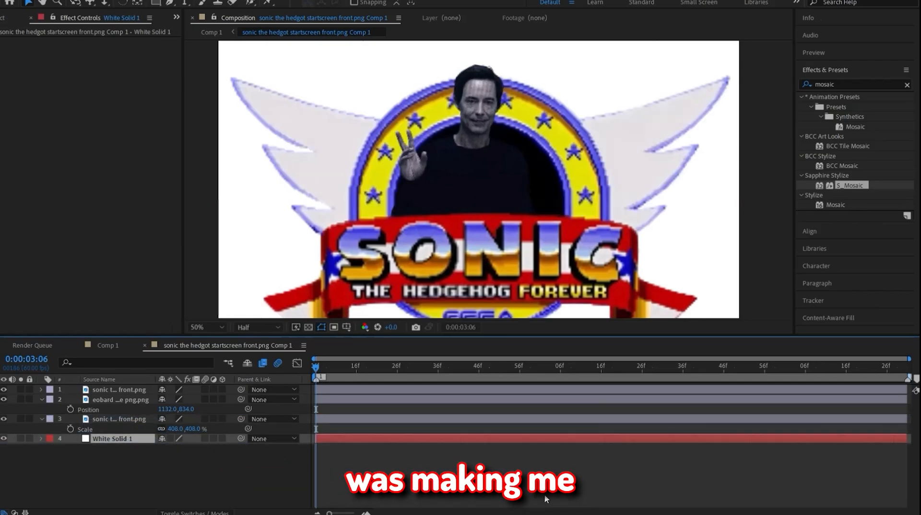
left_click(545, 496)
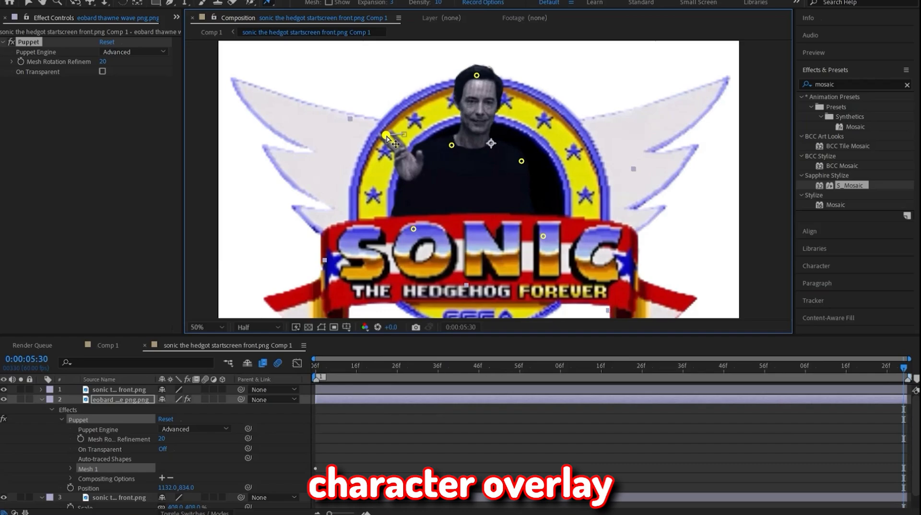
Animate the waving character overlay by repositioning its Puppet pins at 0:00:05:30 and preview the motion
left_click(521, 162)
key("space")
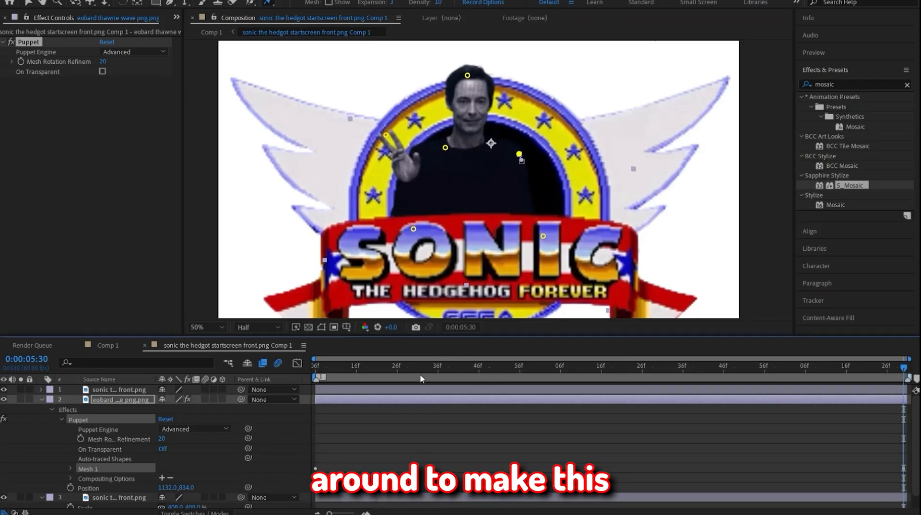
left_click(349, 378)
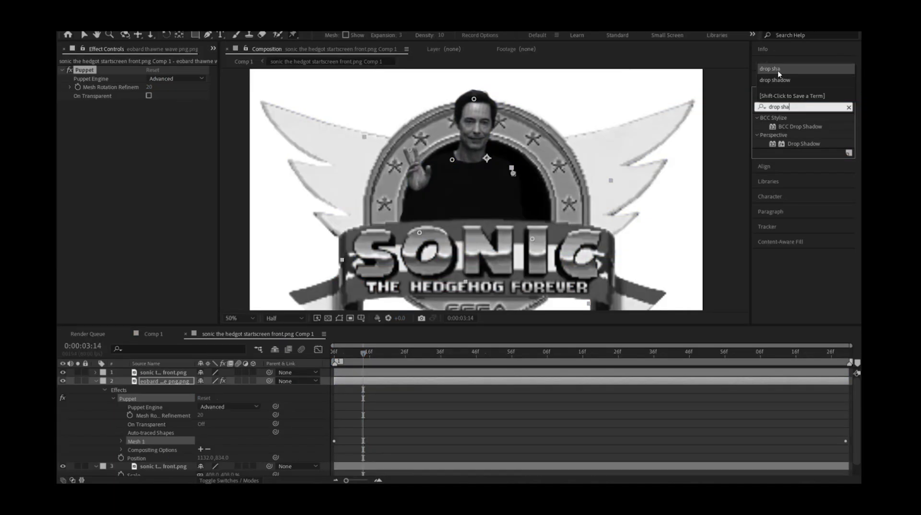
Apply Drop Shadow to the waving character overlay and change its shadow color to orange
left_click_drag(843, 127, 451, 408)
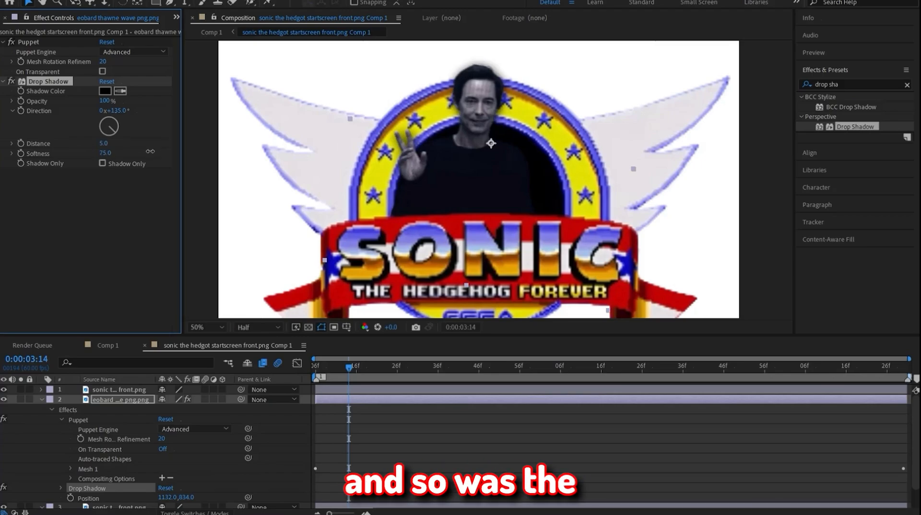
left_click(105, 91)
left_click(361, 453)
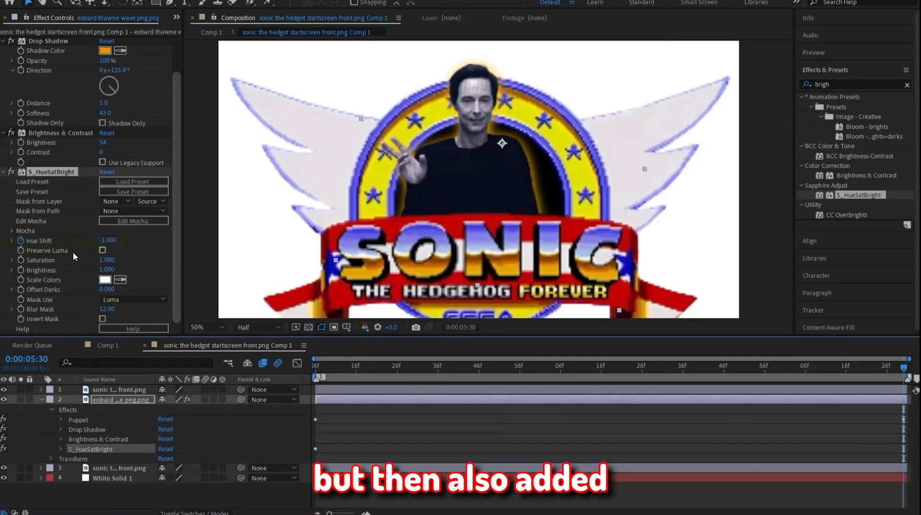
Animate the S_HueSatBright hue shift on the waving character and list the effects applied to its layer
left_click_drag(111, 240, 247, 261)
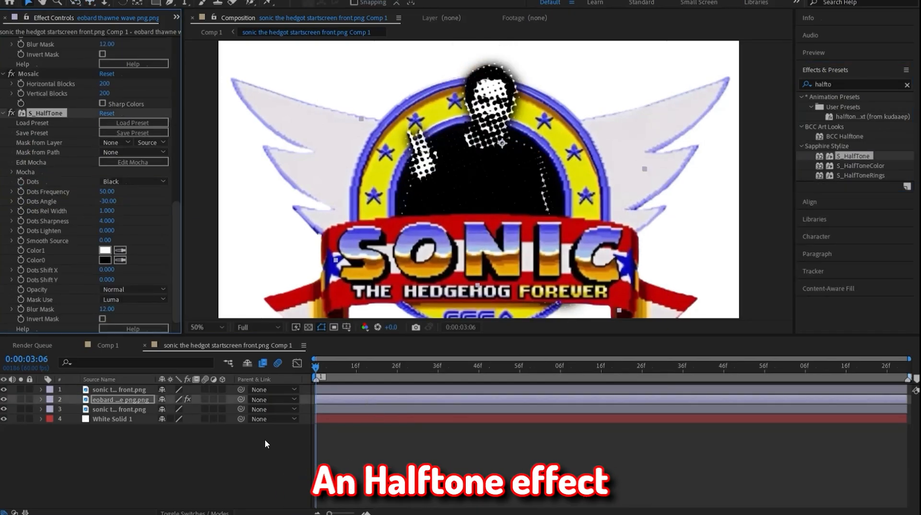
key("e")
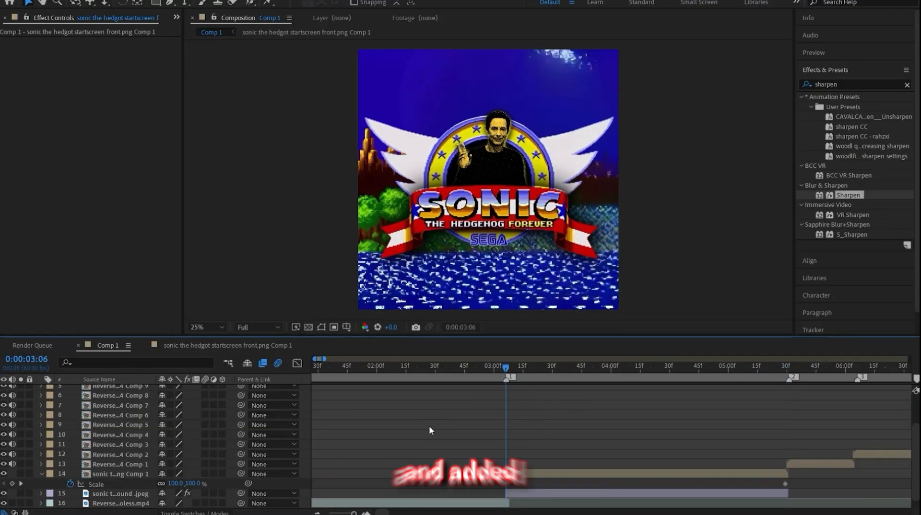
Lower the Sonic title composition's starting scale keyframe to 32% and play back the scale-in animation
left_click_drag(177, 483, 169, 484)
key("space")
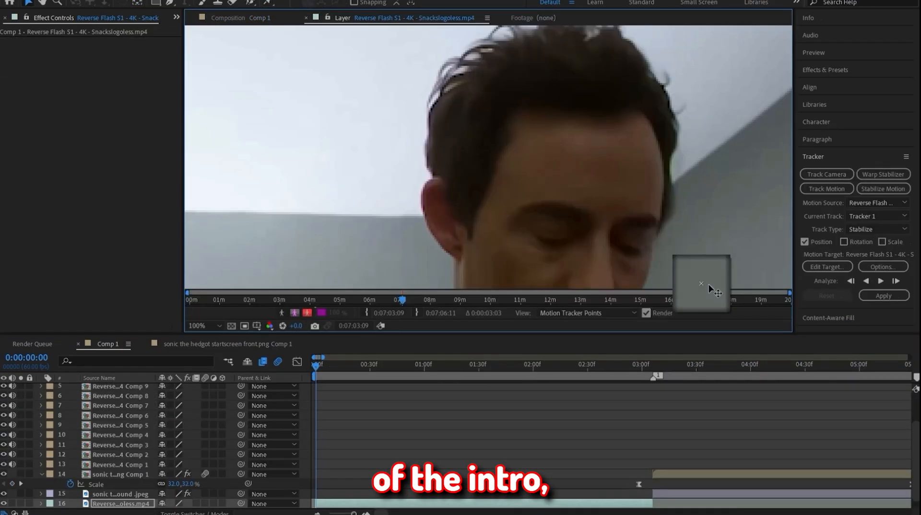
Track the intro clip's position for stabilization and pre-compose the clip with all attributes moved into the new composition
left_click(881, 281)
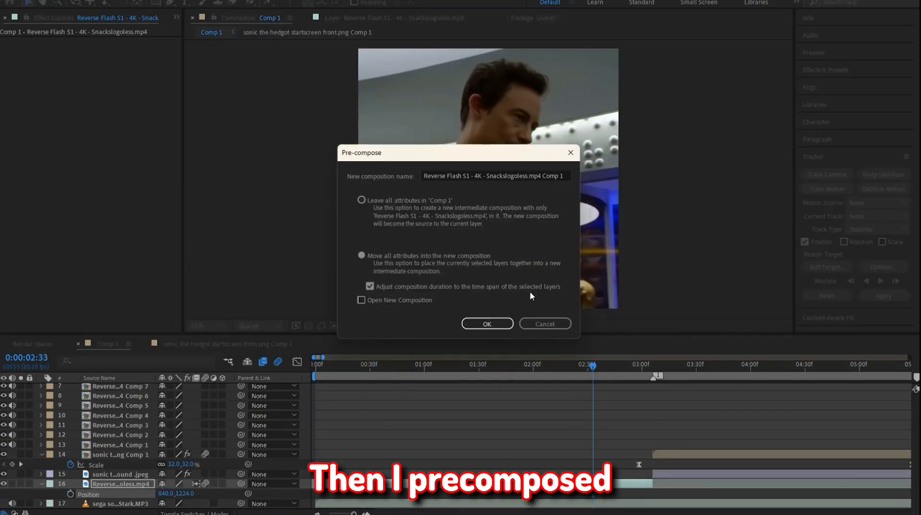
key("Return")
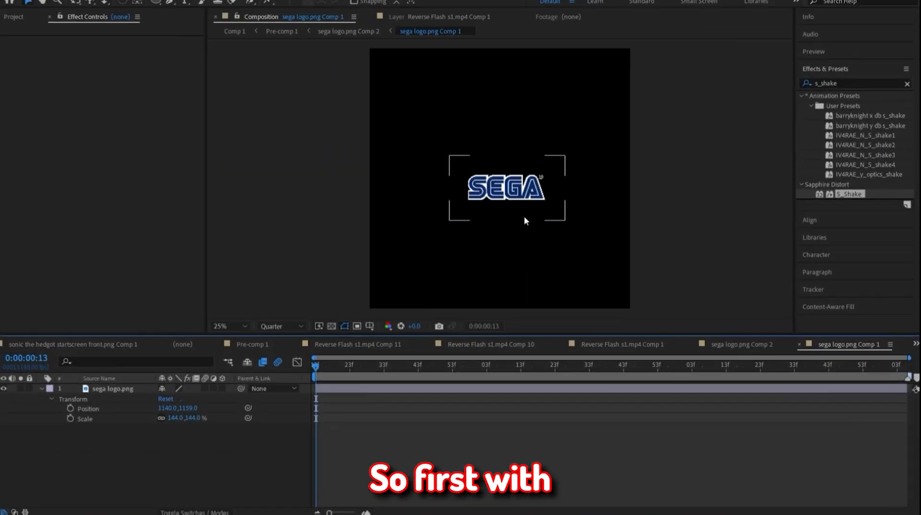
Examine the SEGA logo's CC Ball Action keyframes and the layers of the pre-composition that contains it
scroll(564, 242, "down", 4)
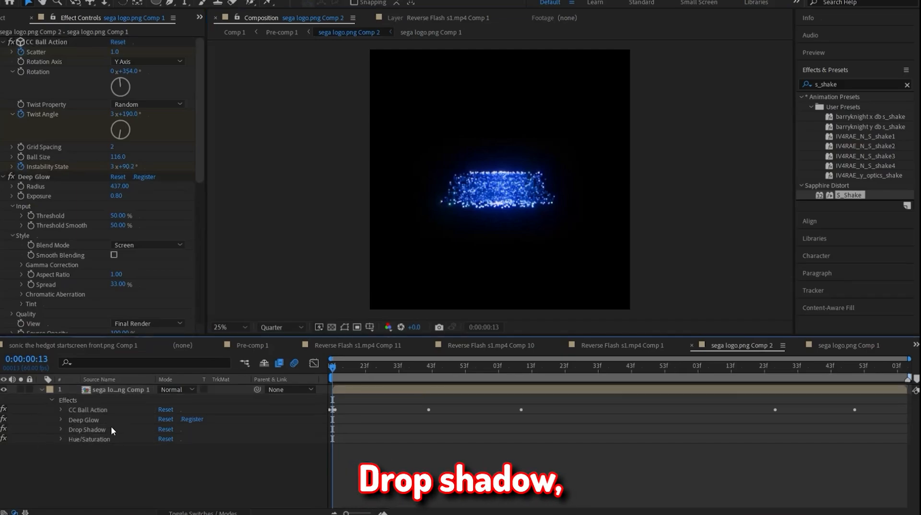
left_click(88, 409)
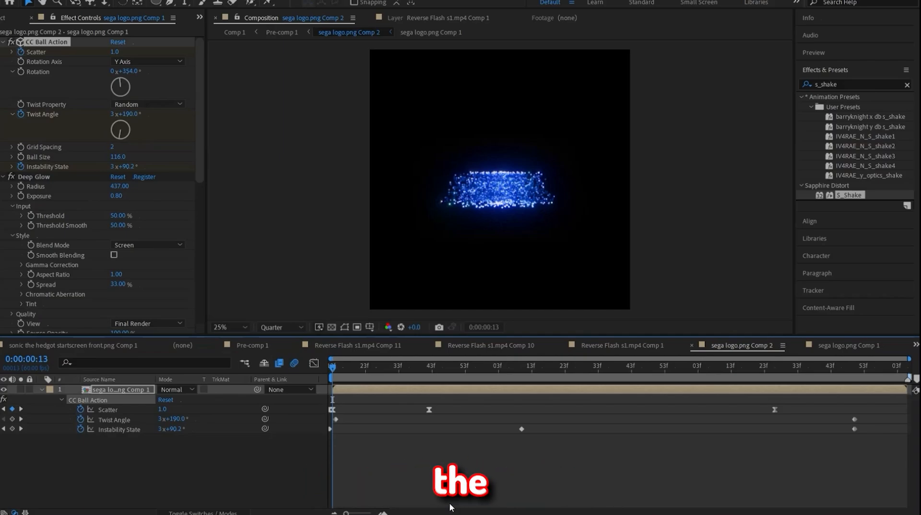
left_click_drag(339, 370, 775, 391)
left_click(282, 32)
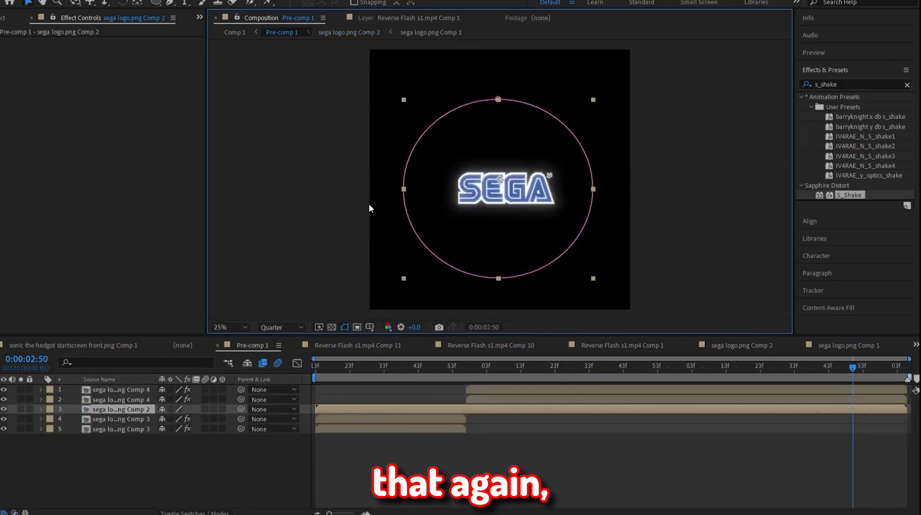
left_click_drag(476, 370, 455, 388)
left_click(408, 415)
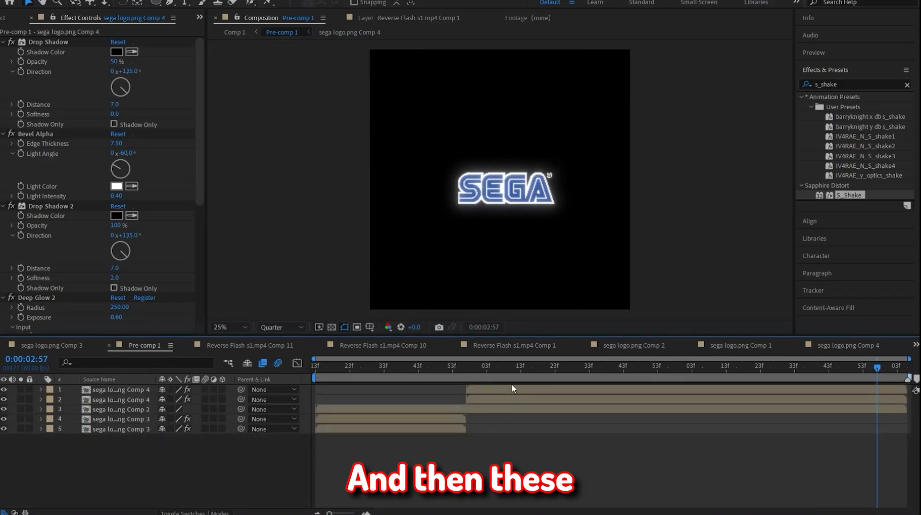
Review the effects on the upper SEGA logo layers and the RSMB effect on Pre-comp 1, and play back the intro
left_click(514, 389)
key("e")
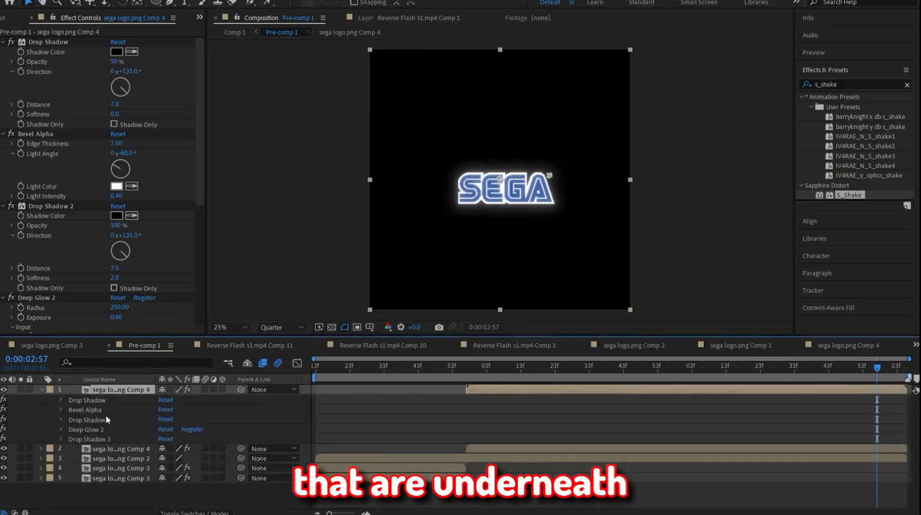
left_click(114, 450)
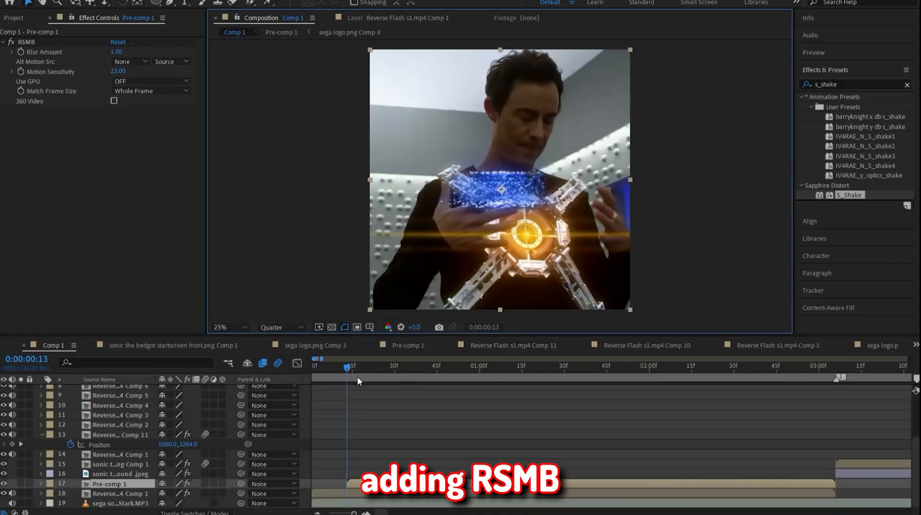
key("e")
key("e")
key("space")
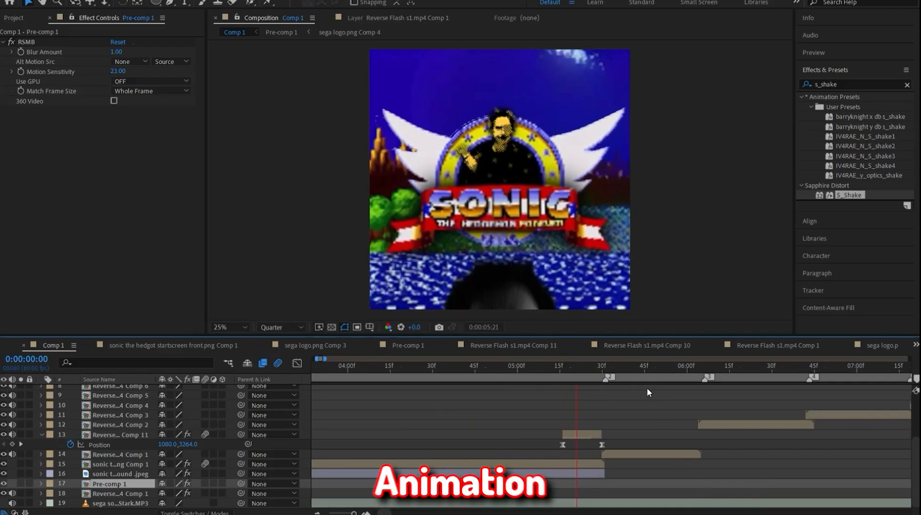
Inspect the rotobrushed Reverse Flash cutout composition, its S_HalfTone effect and its position animation over the Sonic title
left_click_drag(583, 377, 601, 382)
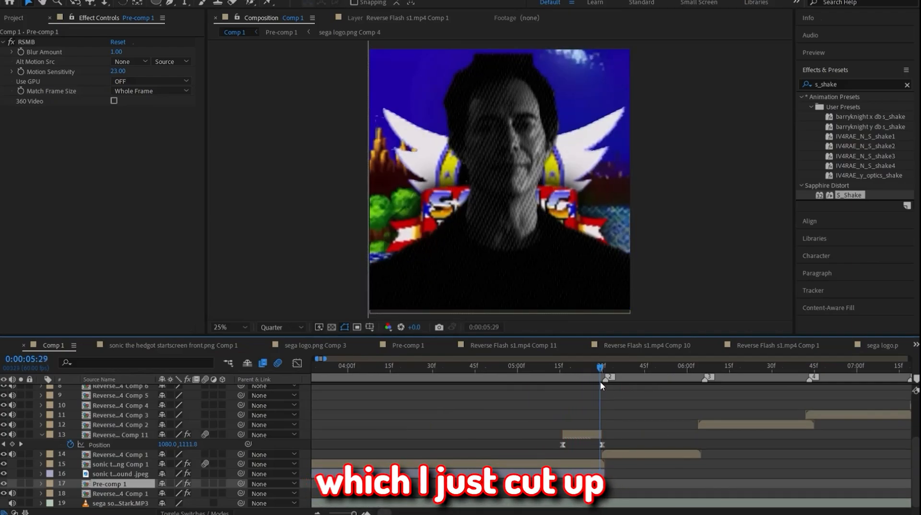
double_click(597, 434)
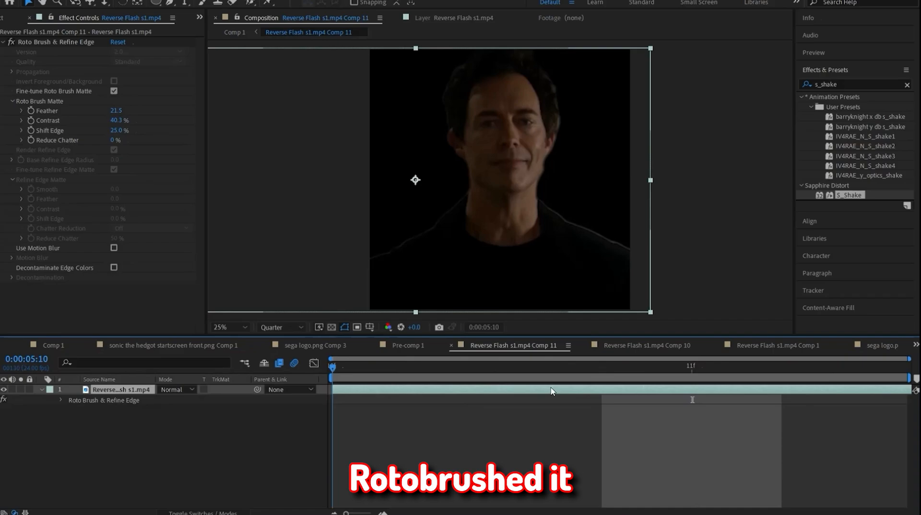
left_click(228, 35)
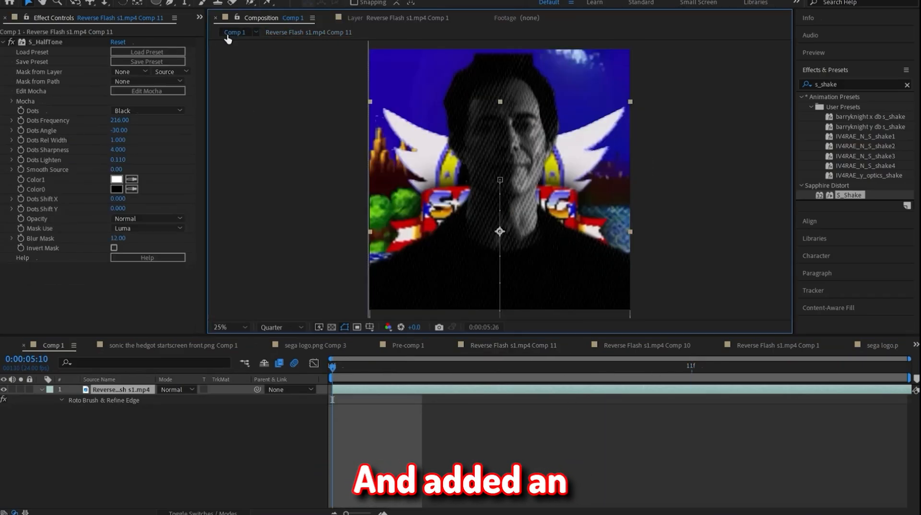
left_click_drag(559, 371, 532, 376)
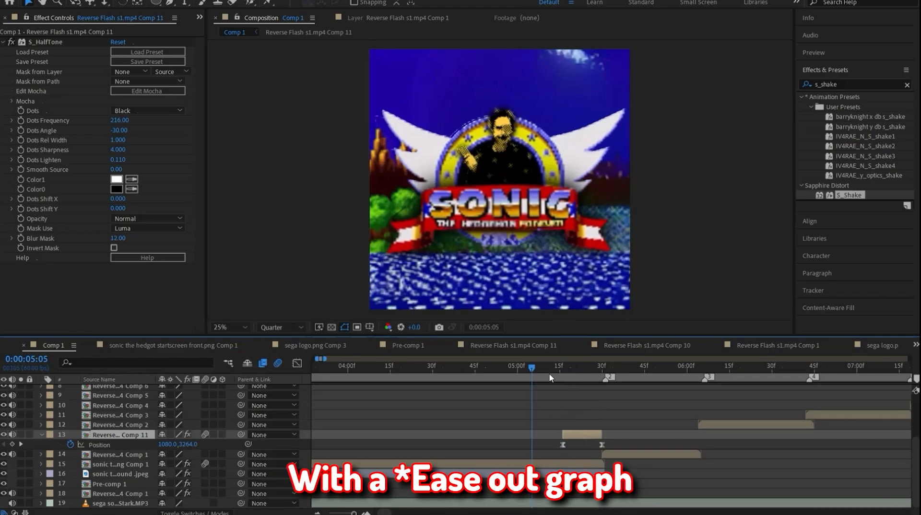
key("space")
left_click(588, 376)
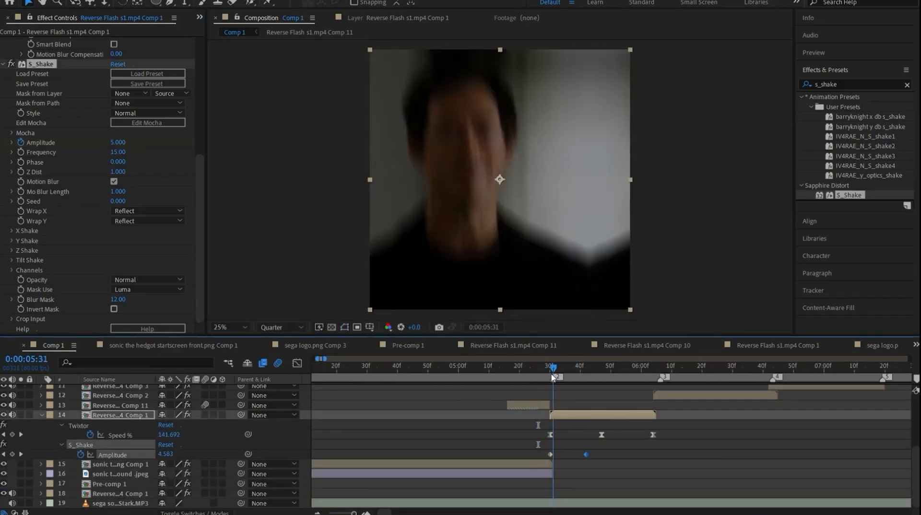
Raise the S_Shake amplitude at the start of the first Reverse Flash clip and shape its keyframes into an ease-out speed curve
mouse_move(553, 378)
left_mouse_down()
mouse_move(570, 377)
mouse_move(551, 377)
left_mouse_up()
left_click_drag(119, 143, 158, 144)
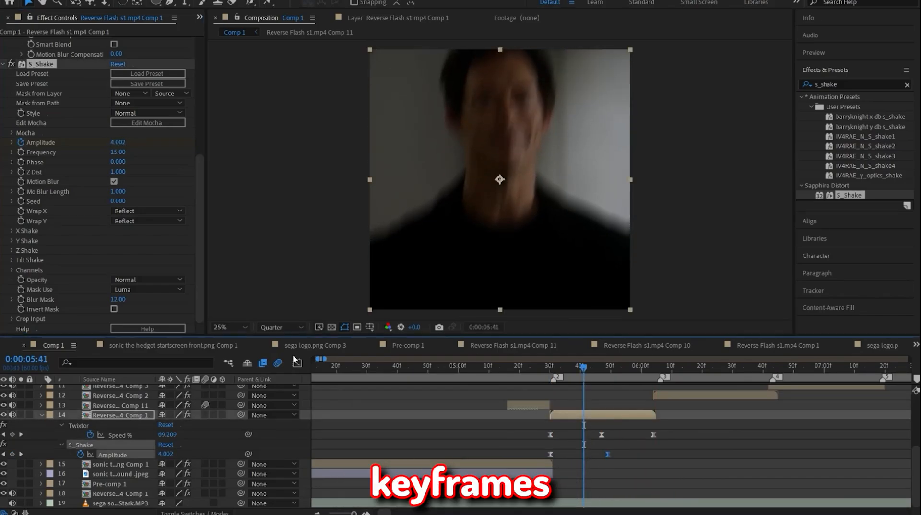
left_click(297, 363)
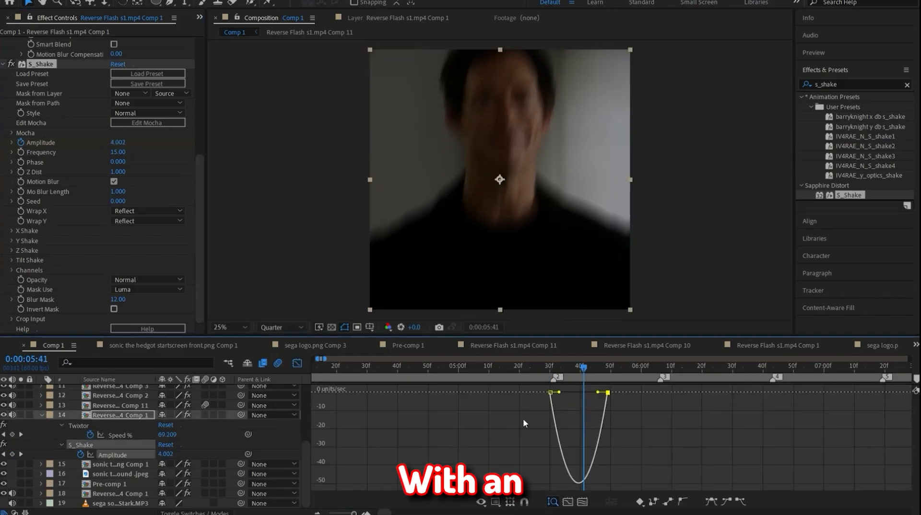
left_click_drag(561, 392, 552, 393)
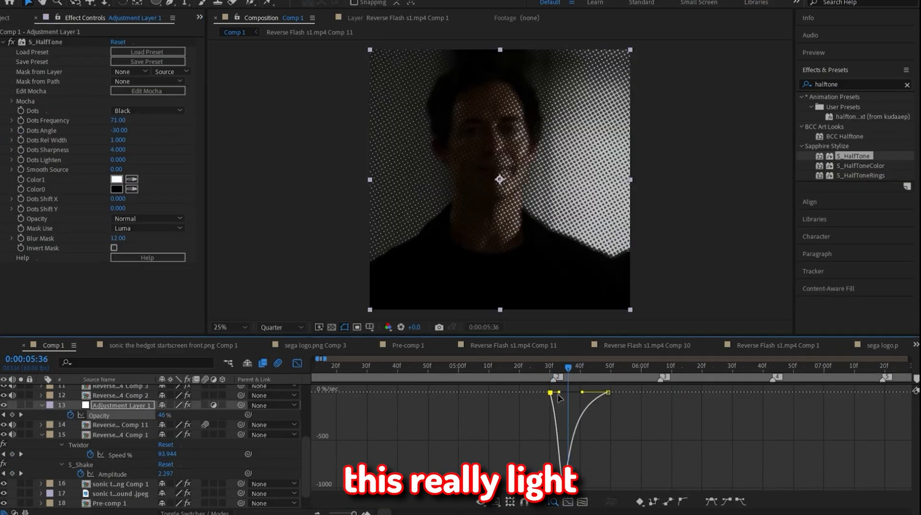
Steepen the start of the halftone adjustment layer's opacity curve, preview the fade and return to the layer bar view
left_click_drag(542, 374, 585, 374)
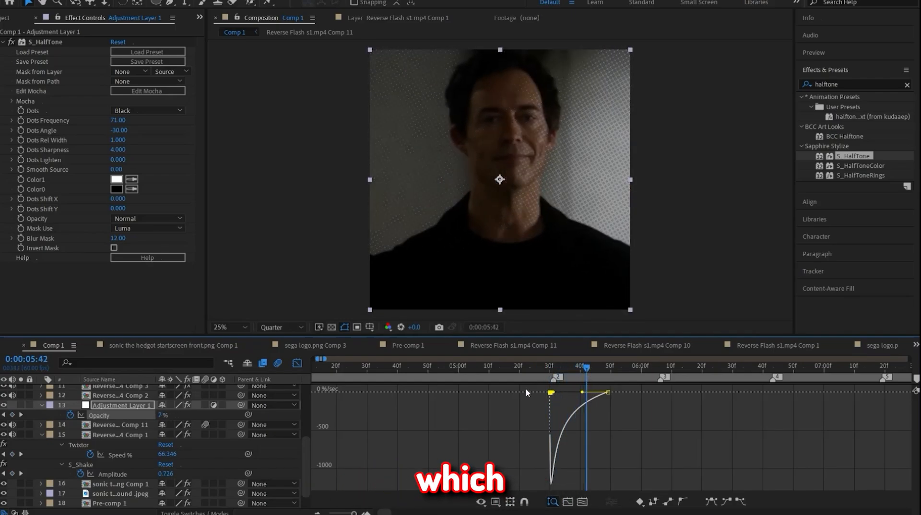
left_click(296, 365)
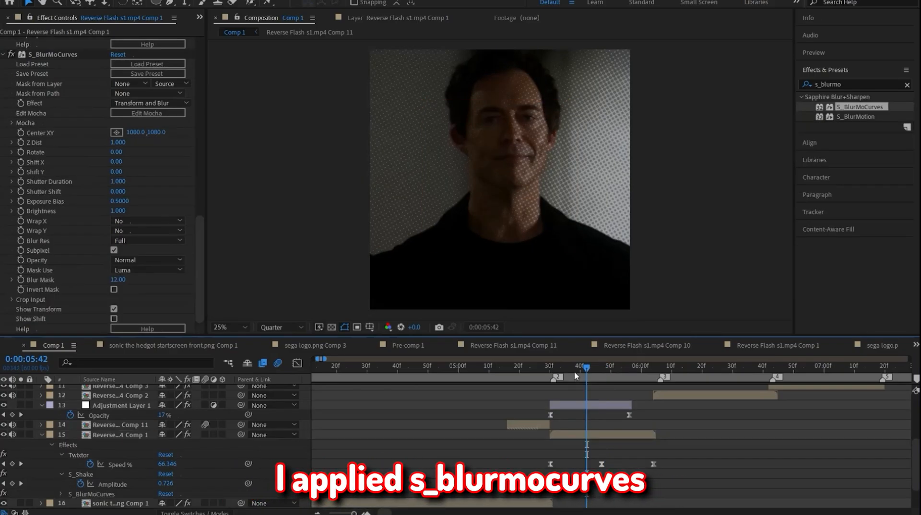
Keyframe the S_BlurMoCurves Z Dist on the first Reverse Flash clip from 1 at its start to 0.85 at its end
left_click_drag(582, 387, 549, 382)
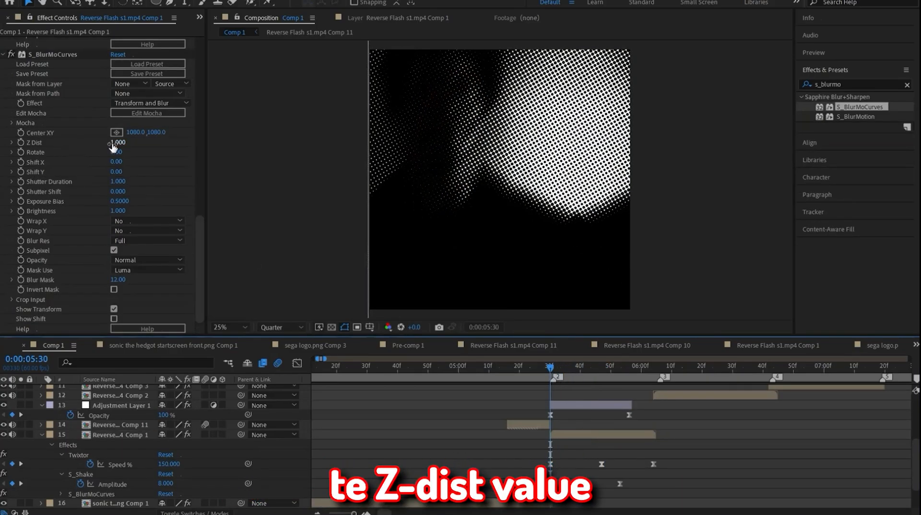
left_click(21, 143)
left_click_drag(655, 372, 653, 373)
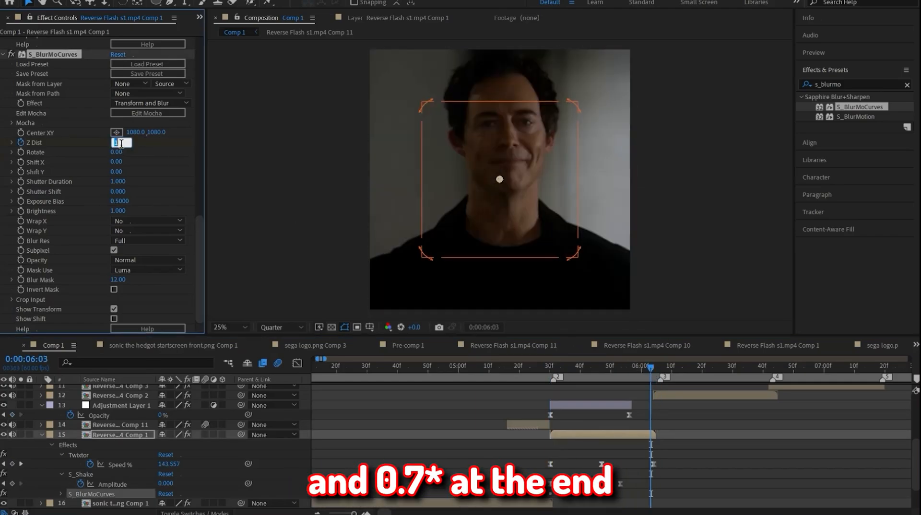
type("0.85")
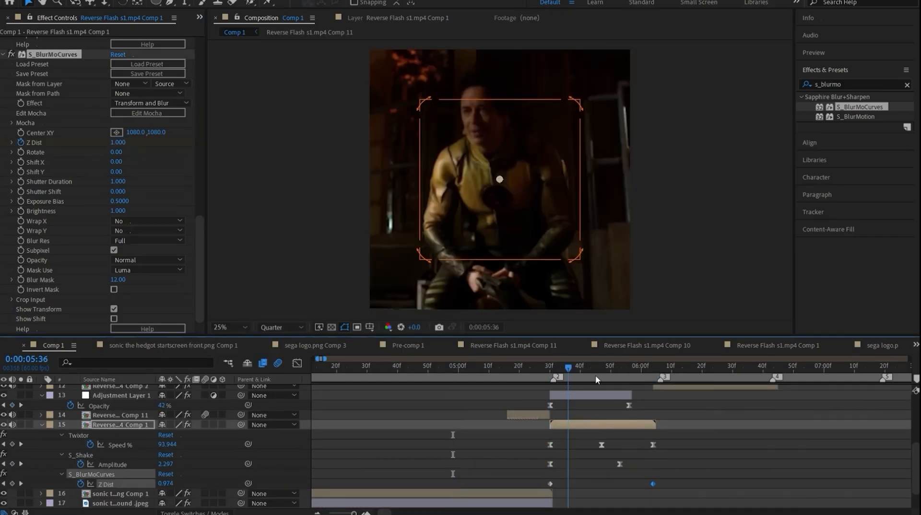
Move the blur effect's center up onto the man's face at 1176, 724 and preview the zoom on the first clip
left_click_drag(596, 376, 608, 347)
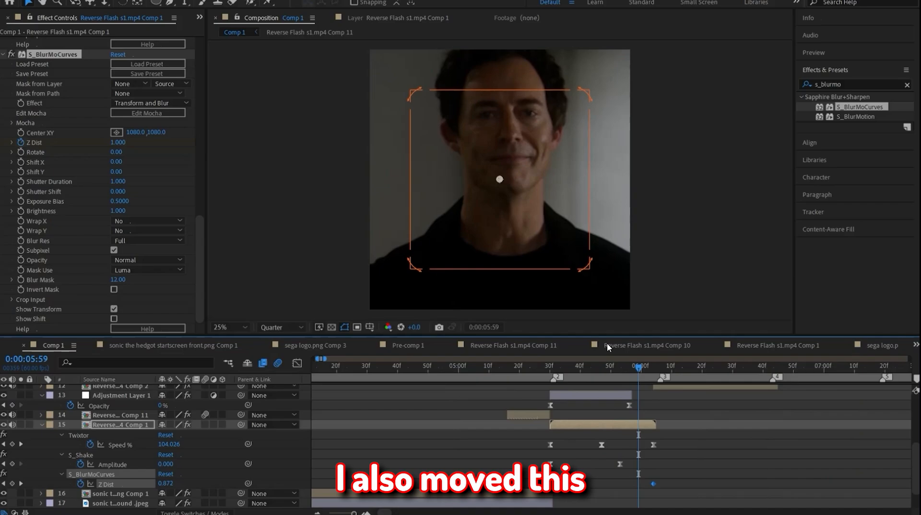
left_click_drag(500, 172, 512, 140)
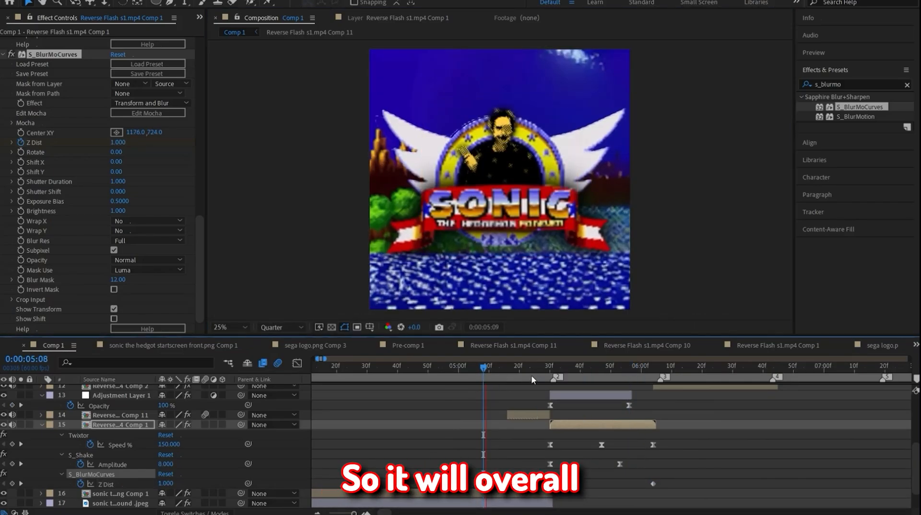
left_click_drag(532, 376, 620, 372)
Enable Shift X keyframing on the first clip's S_BlurMoCurves and animate it to -1000 at the clip's end
left_click(22, 168)
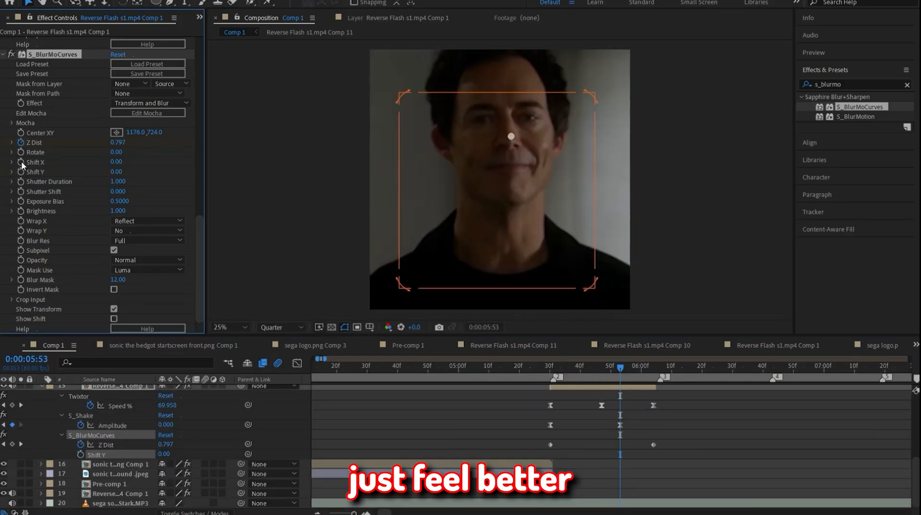
left_click(653, 378)
scroll(653, 377, "up", 1)
left_click_drag(653, 376, 652, 375)
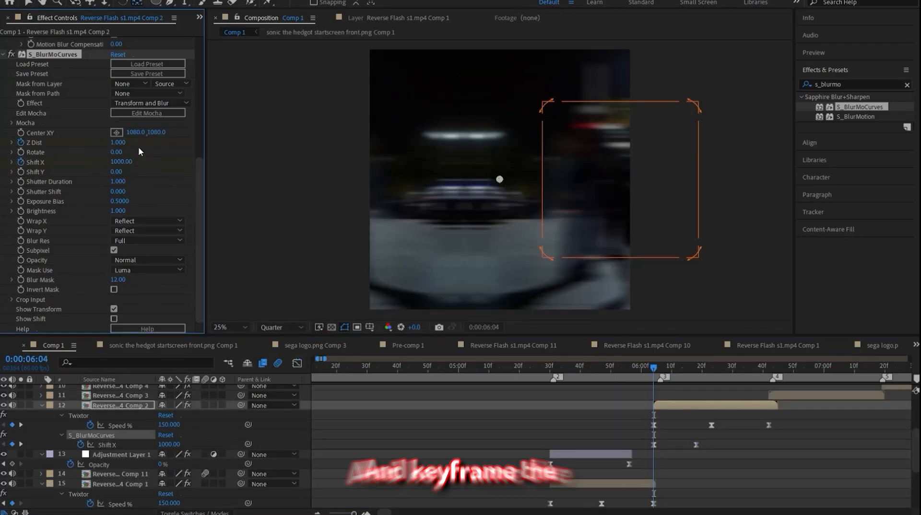
Keyframe Z Dist on the second Reverse Flash clip from 0.7 at its start to 1 at its end
type("0.7")
key("Return")
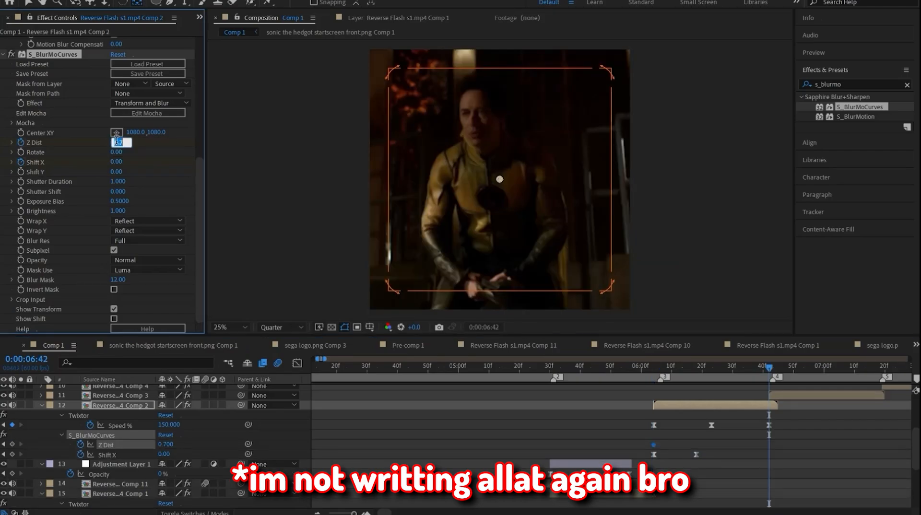
type("1")
key("Return")
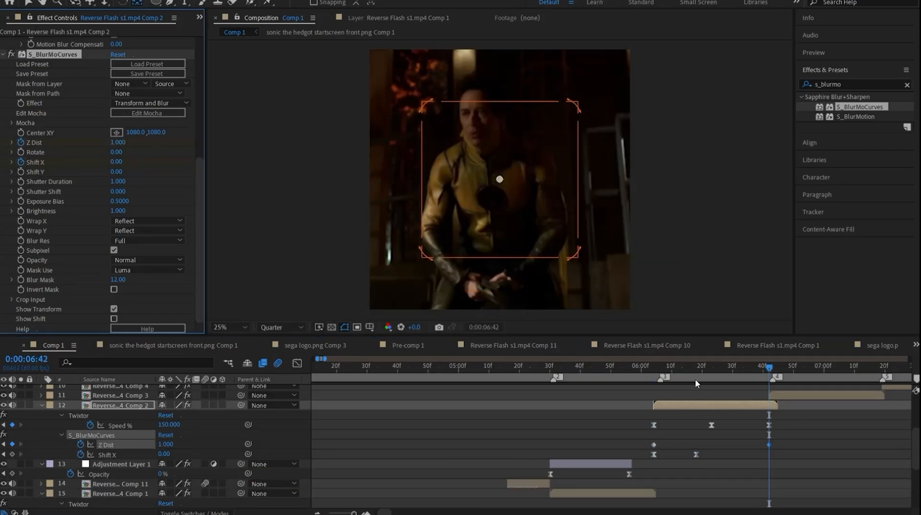
Keyframe Shift X at 1000 on the first frame of the second clip and set Wrap X and Wrap Y to Reflect
left_click(695, 367)
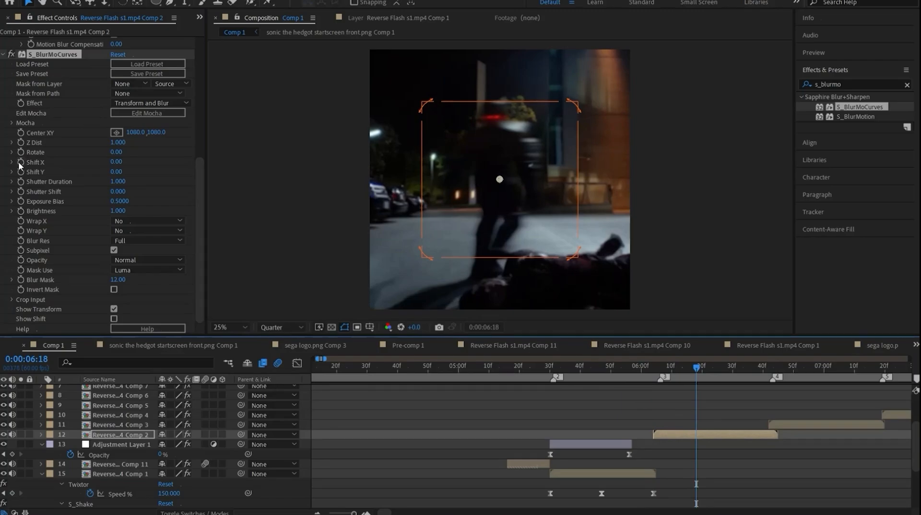
left_click_drag(675, 378, 655, 377)
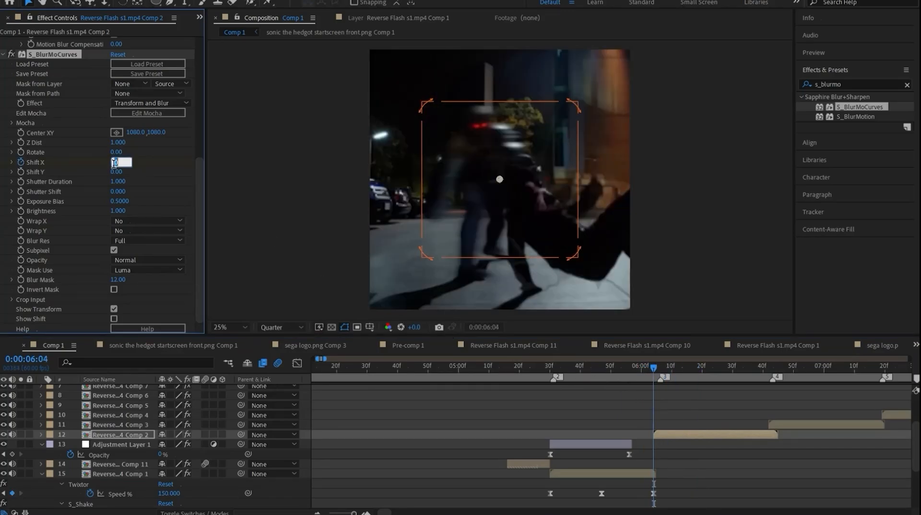
type("1000")
key("Return")
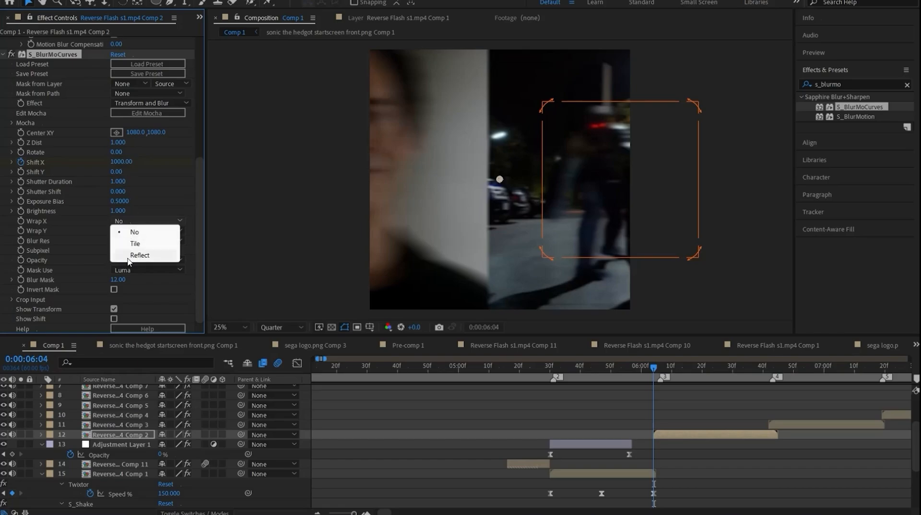
left_click(128, 259)
left_click(133, 268)
Select the second clip's Shift X keyframes and shape their speed curve into a steep ease-out in the graph editor
scroll(552, 470, "down", 3)
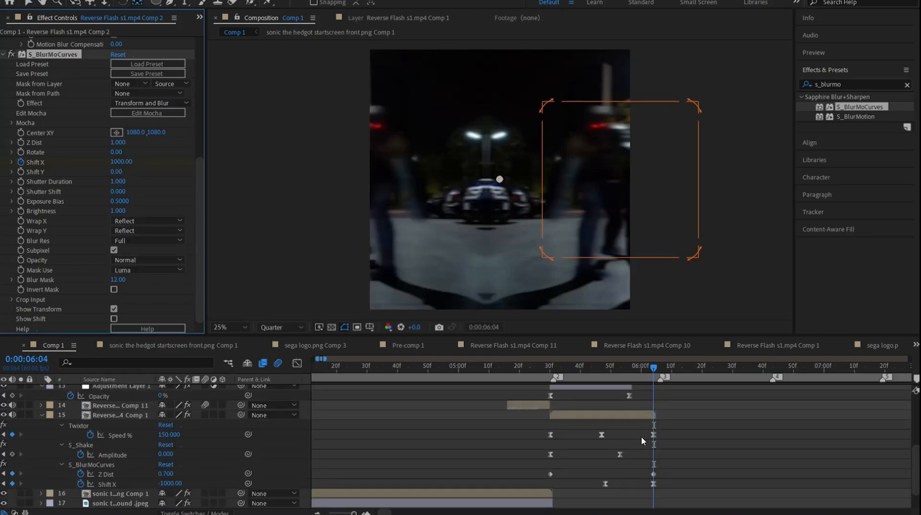
scroll(643, 440, "up", 4)
left_click_drag(650, 477, 709, 474)
key("shift+F3")
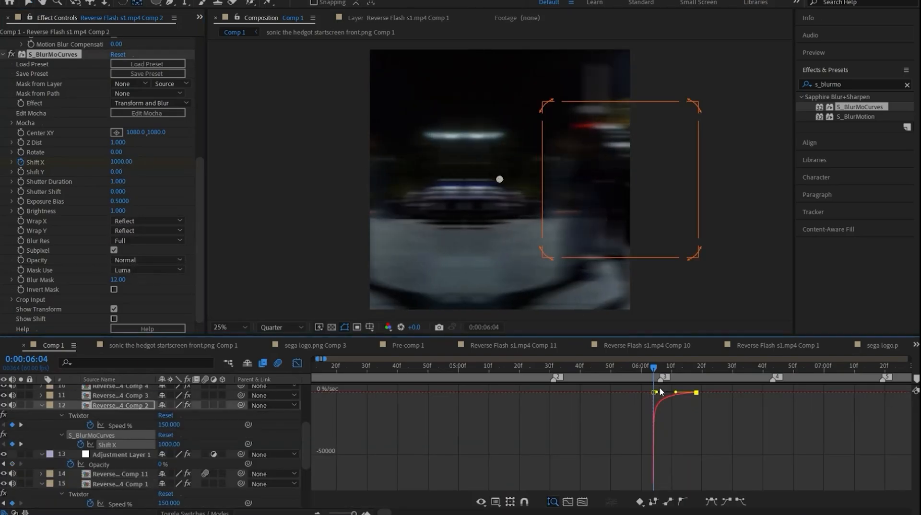
left_click_drag(654, 369, 675, 370)
Keyframe Shift Y on the second clip from 0 at 6:27 to -1000 at its end and check its speed graph
left_click(20, 173)
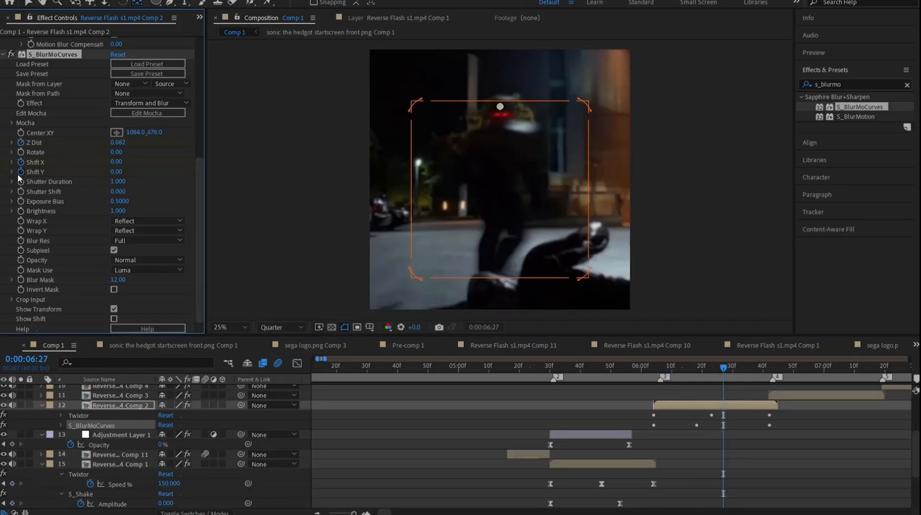
key("u")
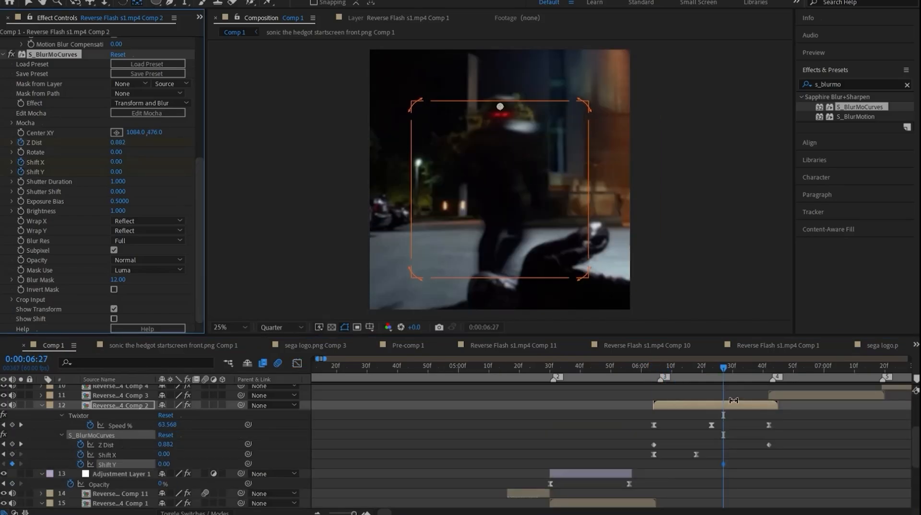
left_click_drag(724, 369, 767, 369)
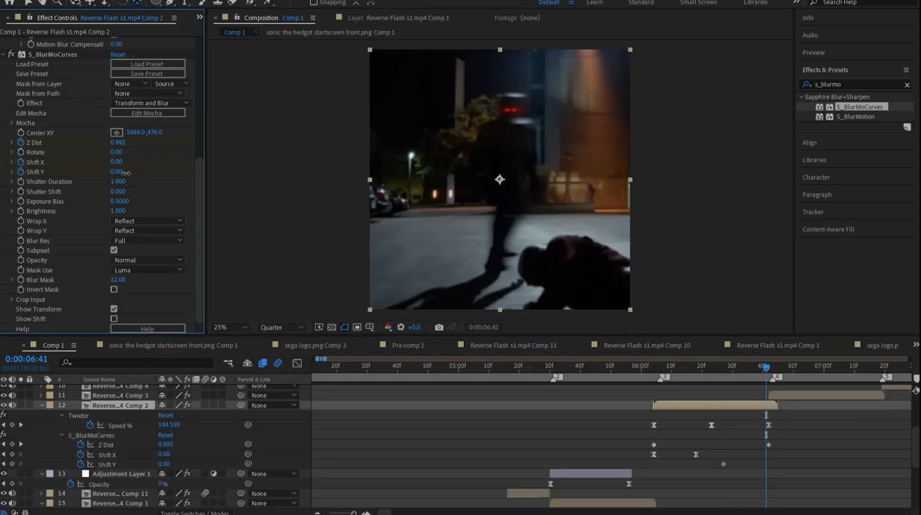
left_click_drag(117, 171, 215, 205)
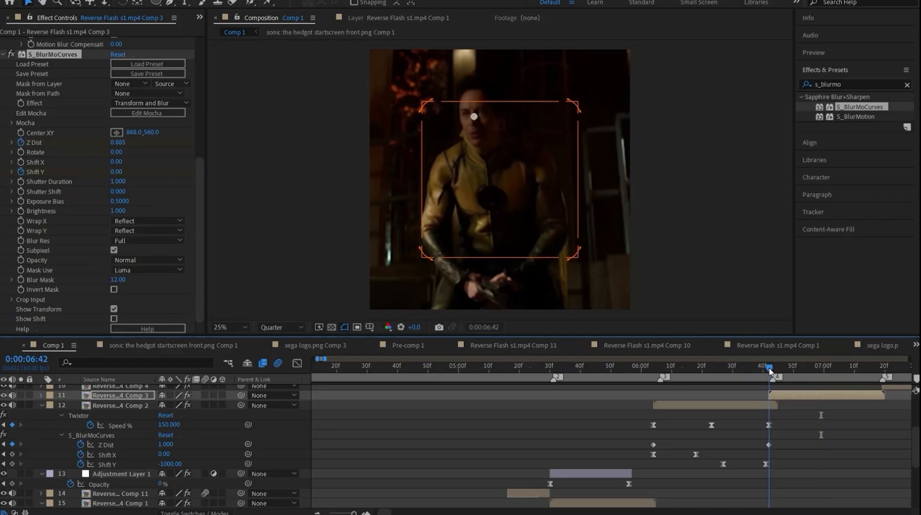
key("shift+F3")
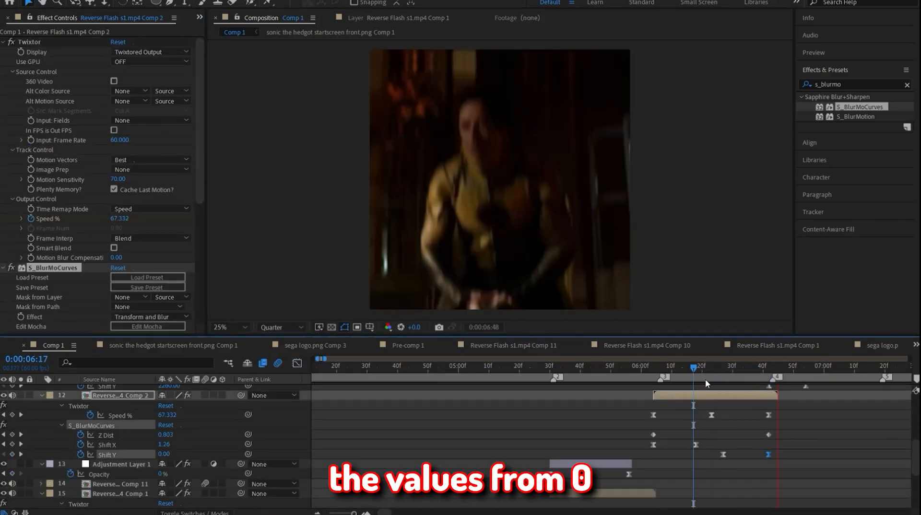
key("shift+F3")
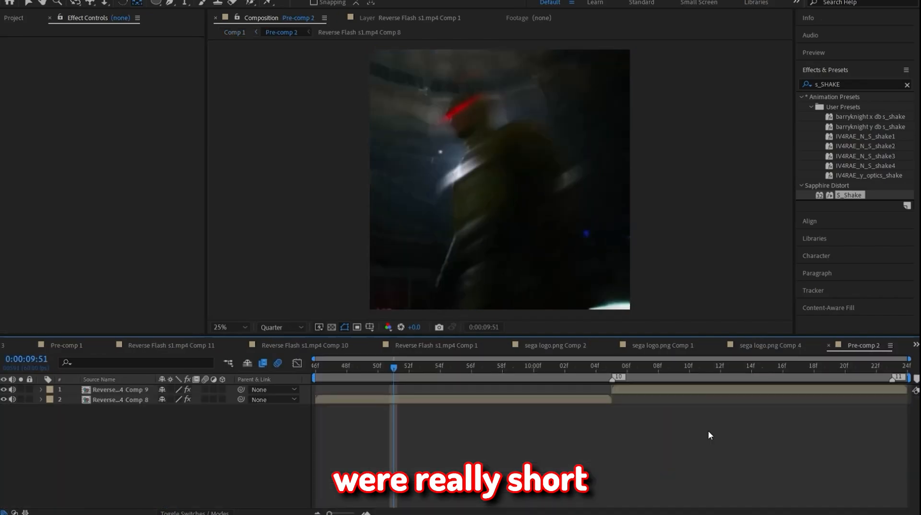
Add a short FFBE00 yellow solid in Pre-comp 2 as a flash just before the cut between its two clips
left_click(552, 368)
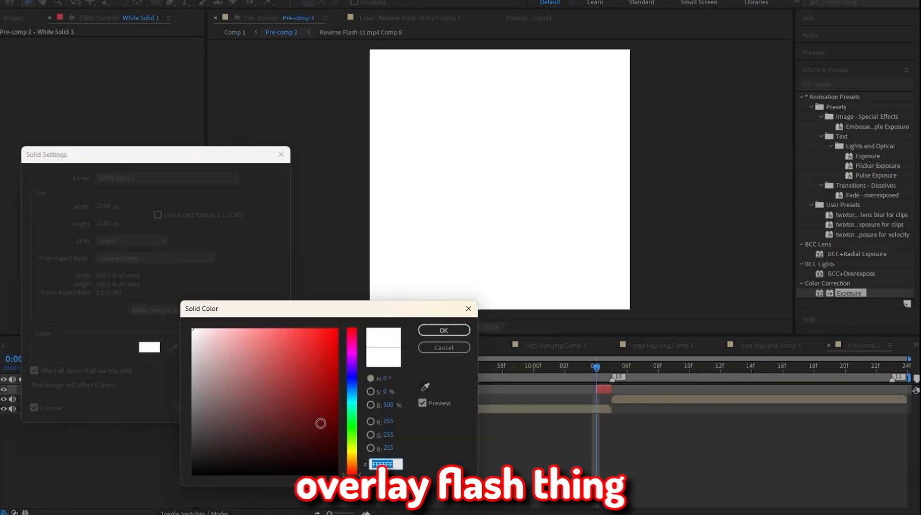
left_click(356, 458)
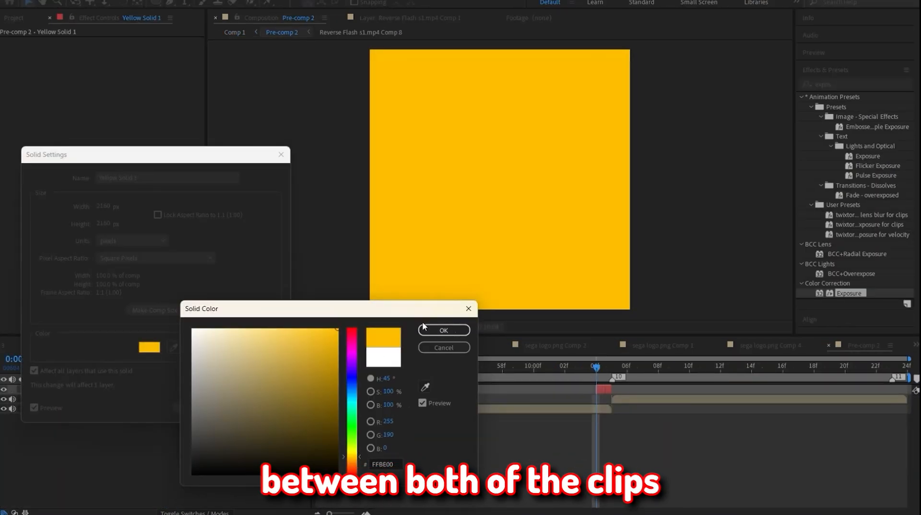
left_click(444, 330)
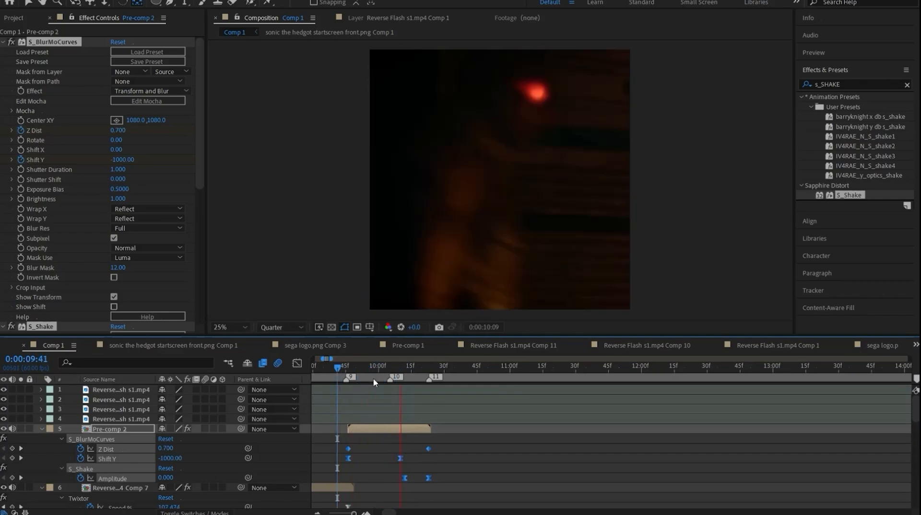
Play back Pre-comp 2 in Comp 1 to review its zoom, vertical shift and shake animation
left_click_drag(367, 369, 287, 407)
key("space")
key("space")
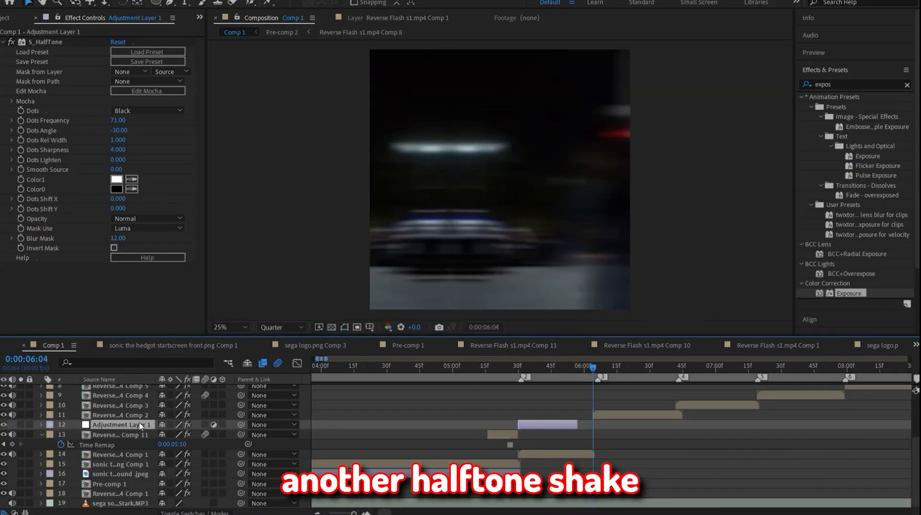
Duplicate the S_HalfTone adjustment layer, move it above the Comp 7 clip and across the cut near 8:00, and preview it
key("ctrl+d")
mouse_move(139, 426)
left_mouse_down()
mouse_move(135, 389)
mouse_move(133, 432)
left_mouse_up()
scroll(288, 430, "down", 1)
scroll(306, 430, "right", 3)
scroll(308, 434, "right", 3)
left_click_drag(485, 374, 591, 382)
left_click_drag(318, 410, 644, 430)
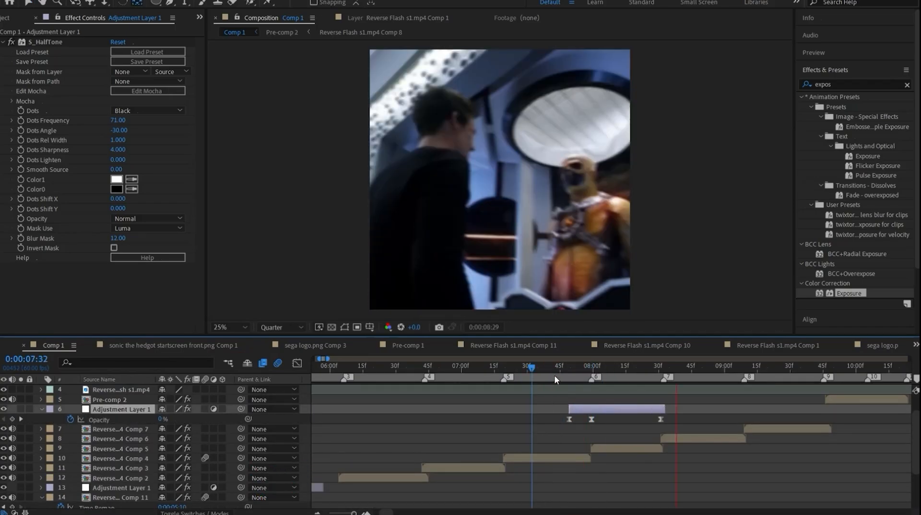
left_click_drag(554, 375, 543, 375)
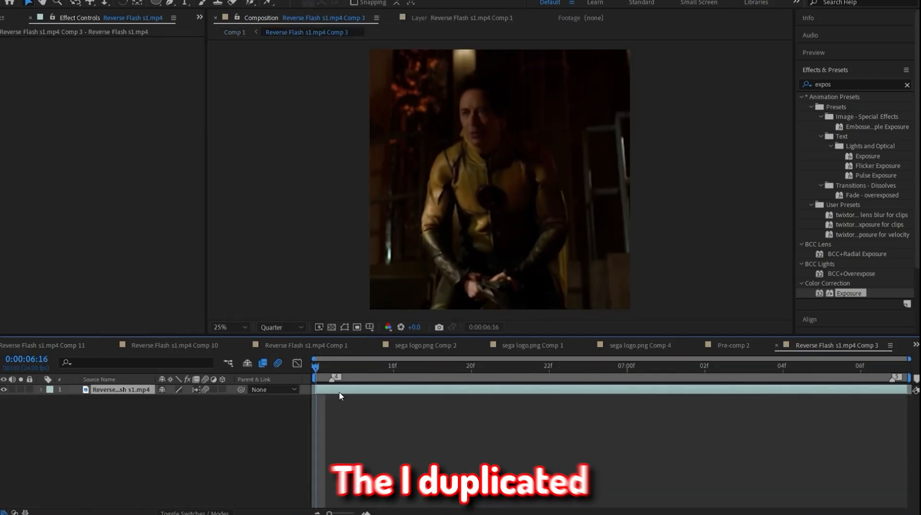
Duplicate the clip inside Reverse Flash s1.mp4 Comp 3 and Roto Brush the seated man on the upper copy
key("ctrl+d")
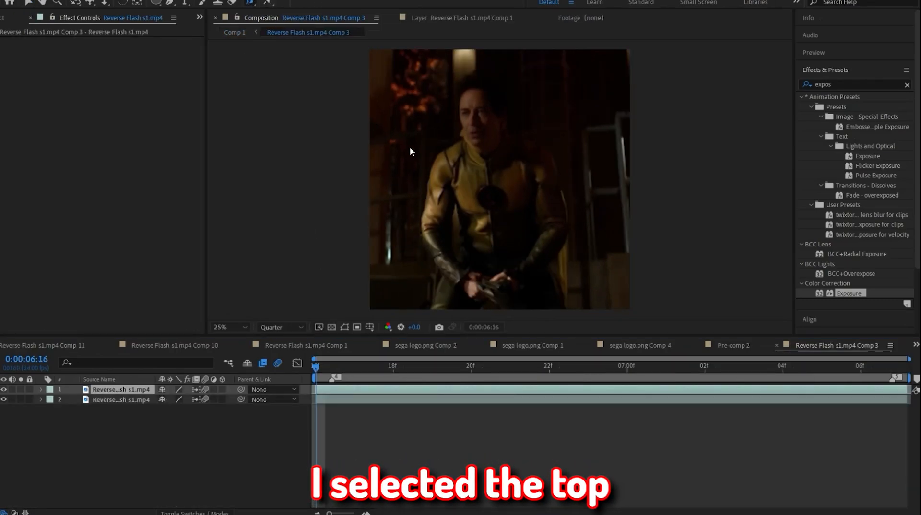
double_click(410, 151)
key("alt+w")
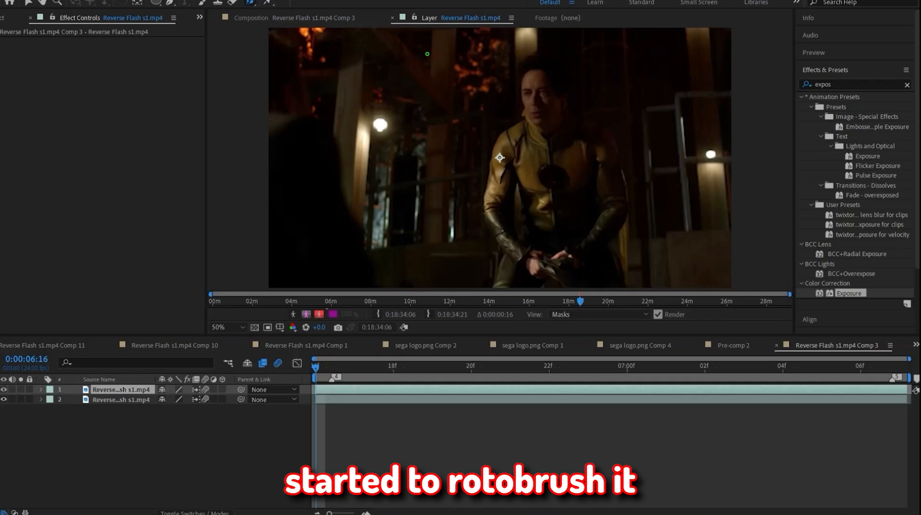
left_click_drag(531, 154, 538, 63)
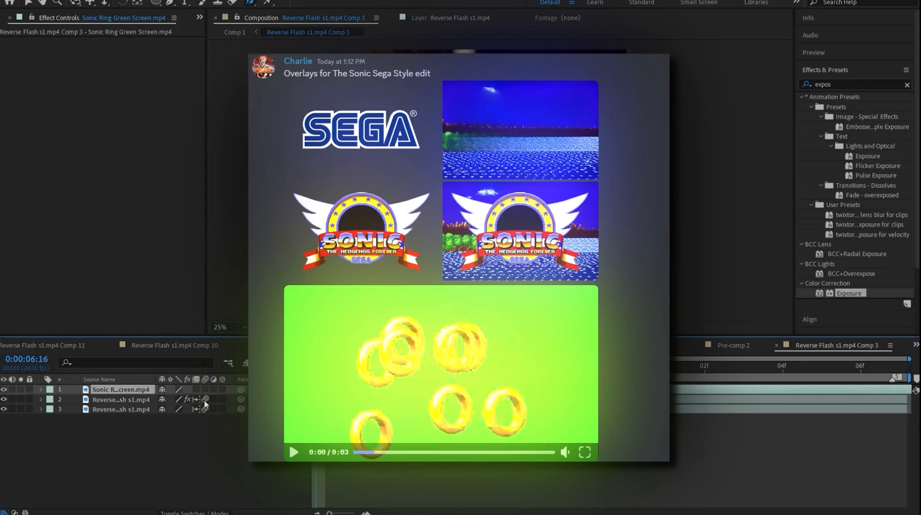
Scale the Sonic Ring Green Screen layer to 646% and place it directly beneath the rotobrushed copy
key("s")
left_click_drag(175, 402, 354, 387)
key("ctrl+[")
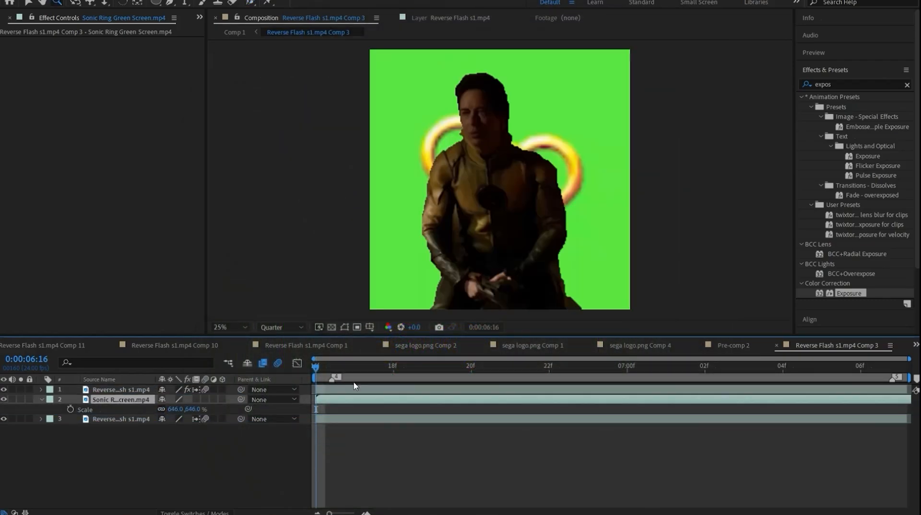
Apply BCC Chroma Key to the Sonic ring layer and sample its green background as the key color
key("BackSpace")
key("BackSpace")
key("BackSpace")
key("BackSpace")
key("BackSpace")
type("chroma")
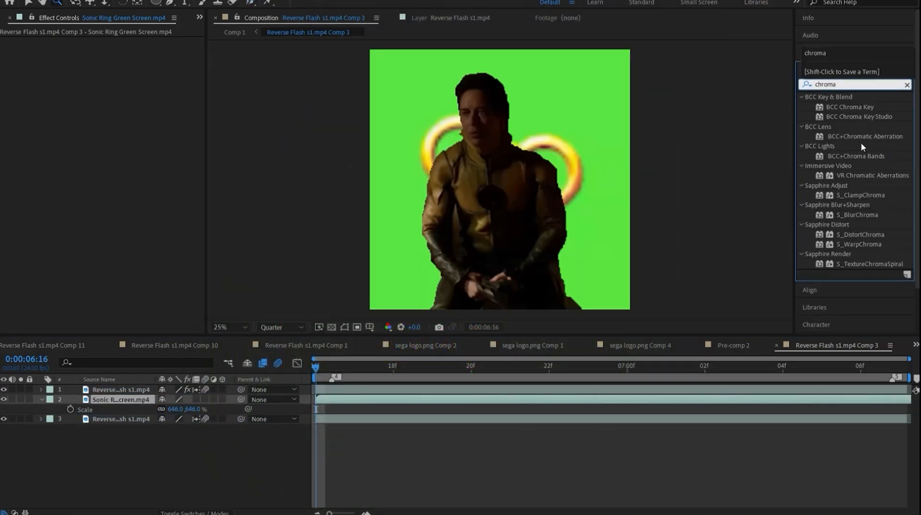
left_click_drag(463, 403, 384, 402)
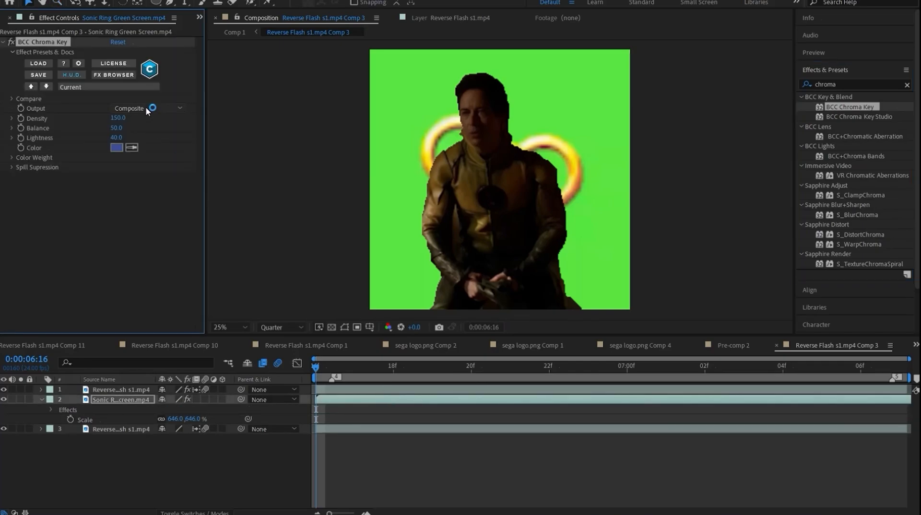
left_click(557, 103)
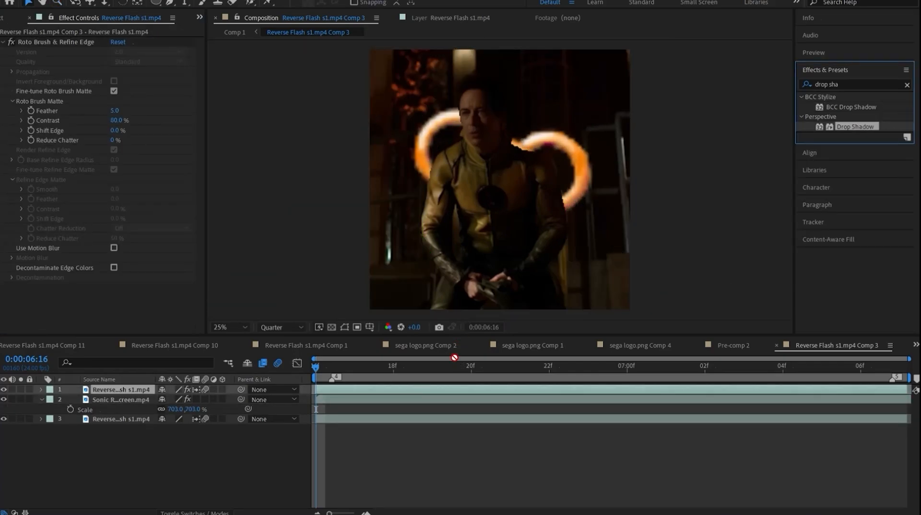
Apply Drop Shadow to the rotobrushed copy, refine its matte to Feather 16.3, Contrast 55.2% and Shift Edge 24%, and preview the rings
left_click_drag(855, 126, 415, 390)
left_click_drag(316, 367, 215, 397)
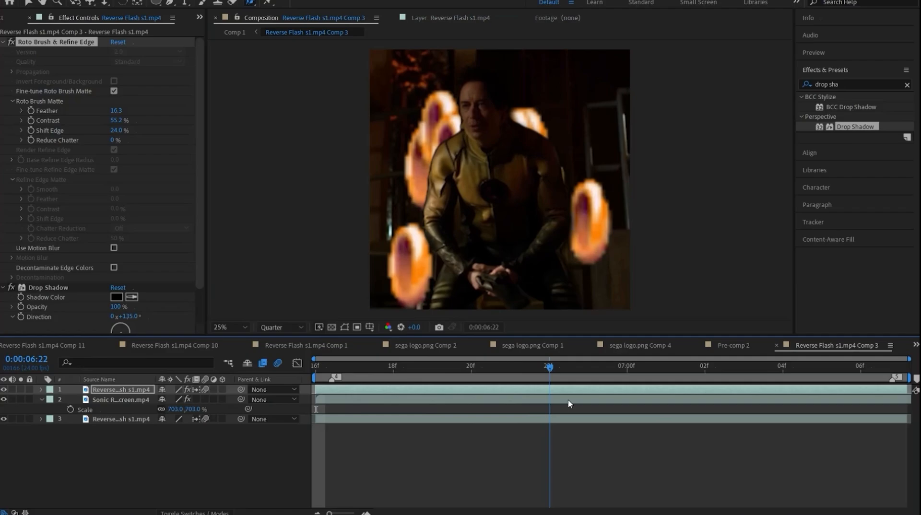
key("space")
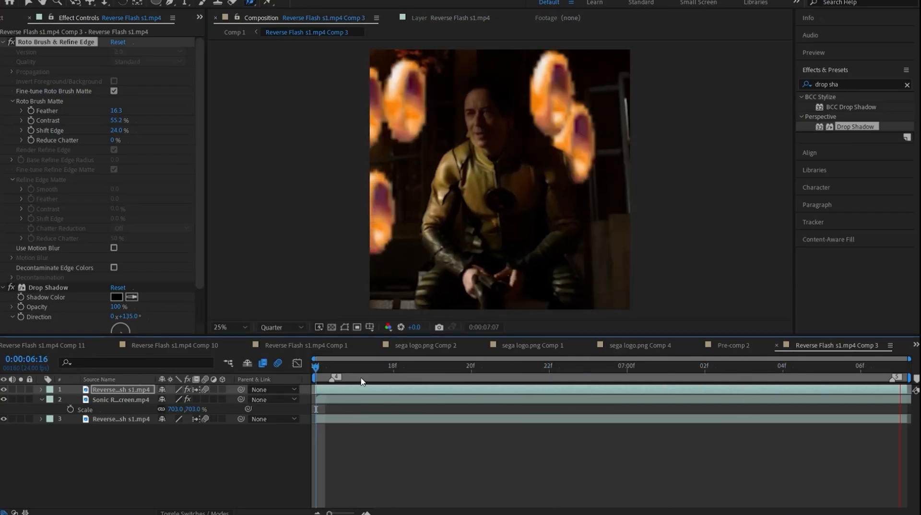
Precompose the duplicated Sonic Ring Green Screen layers and reveal the Scale of both copies inside the pre-comp
left_click(335, 402)
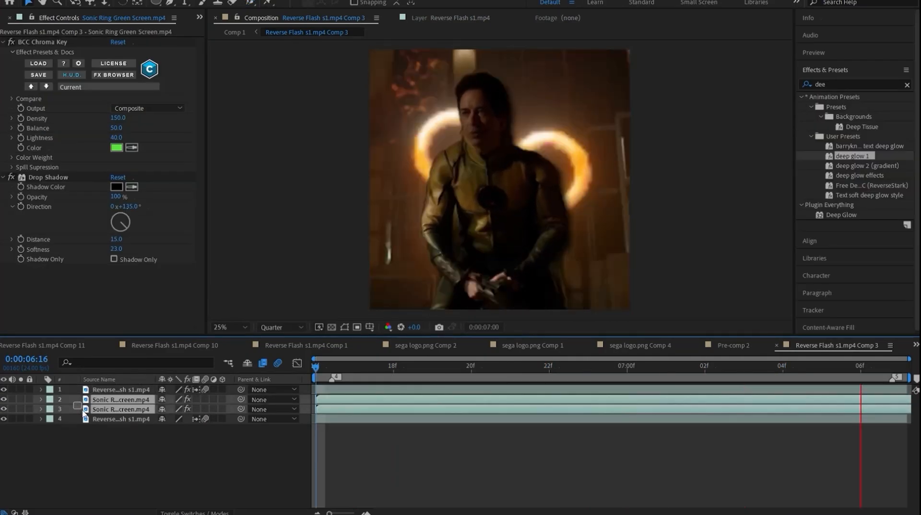
key("ctrl+shift+c")
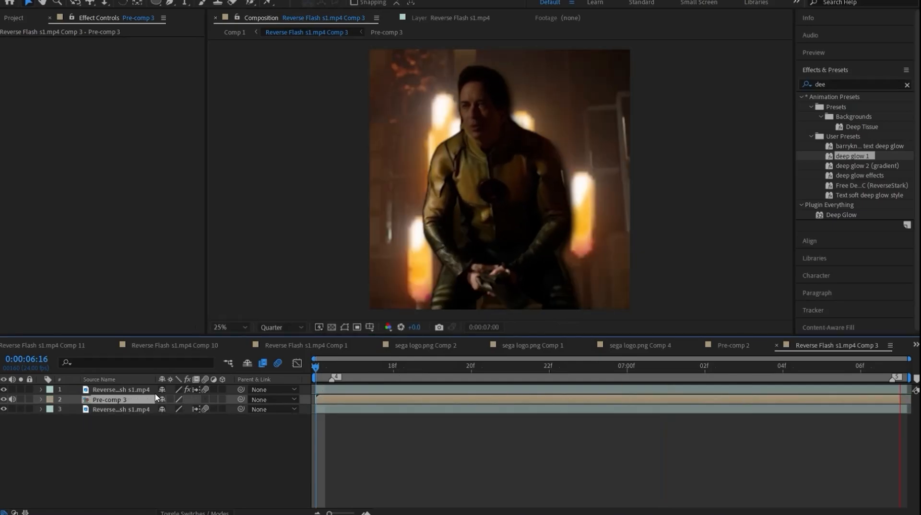
double_click(127, 401)
key("s")
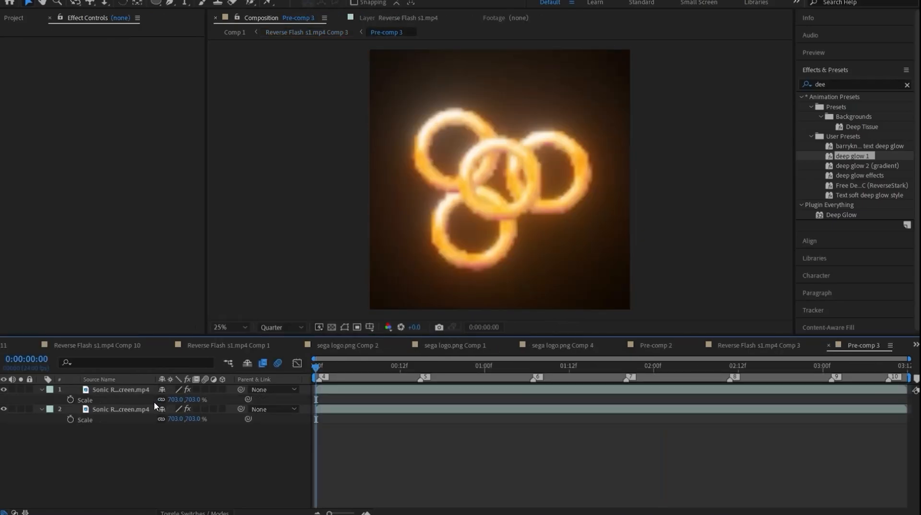
left_click_drag(63, 396, 86, 419)
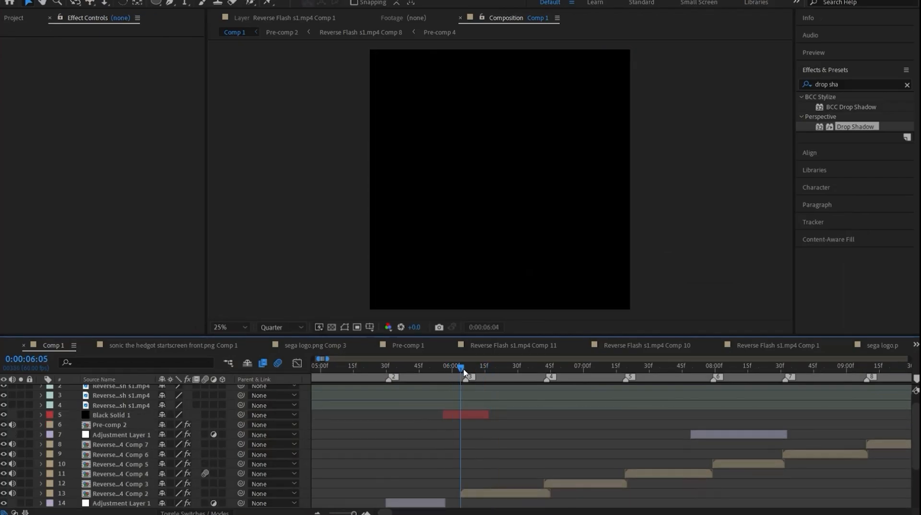
Place copies of the short Black Solid 1 flash over the remaining clip cuts in Comp 1 and preview the edit
left_click(166, 424)
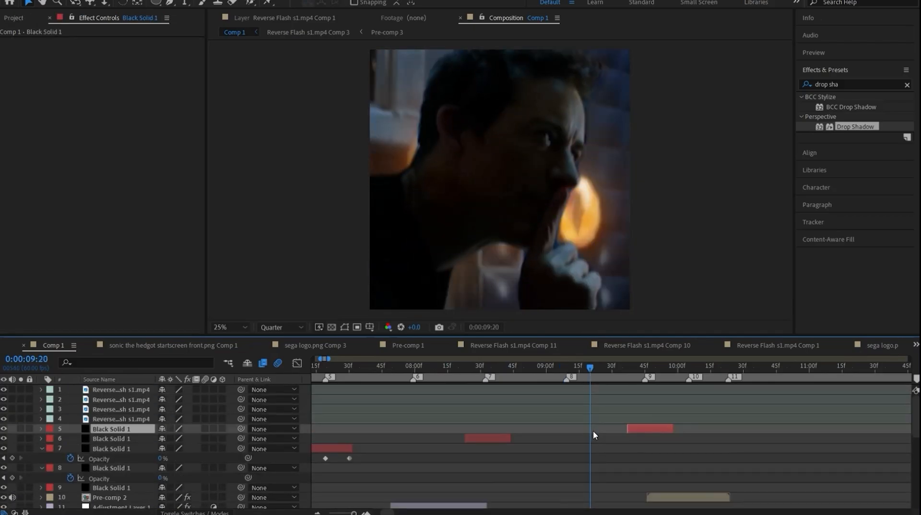
key("space")
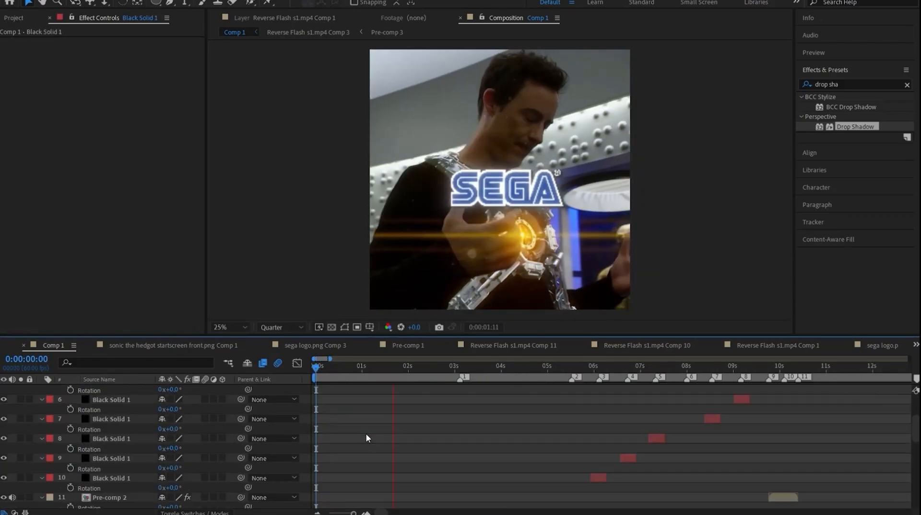
Precompose the Black Solid 1 flashes with the clips and adjustment layers beneath them, and split the pre-comp at the last marker
scroll(367, 437, "down", 6)
left_click_drag(76, 477, 123, 342)
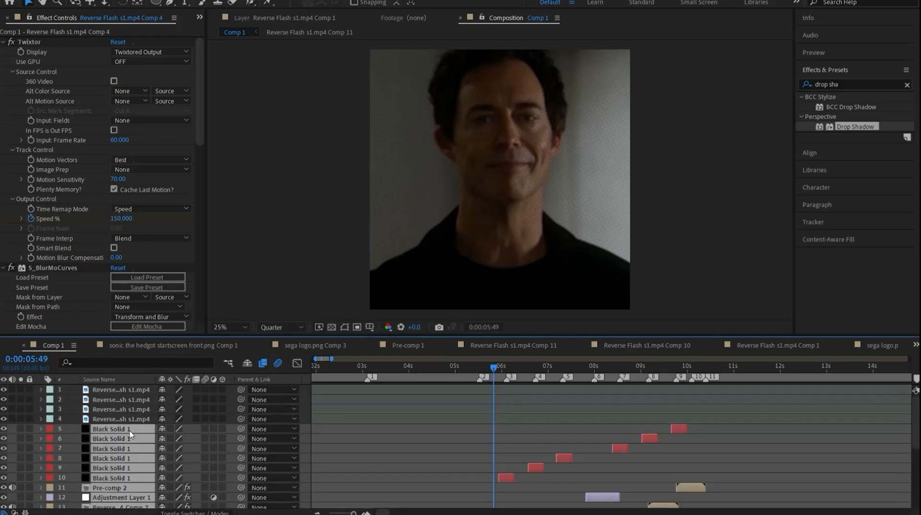
key("ctrl+shift+c")
left_click(479, 322)
key("ctrl+d")
left_click_drag(497, 431, 597, 444)
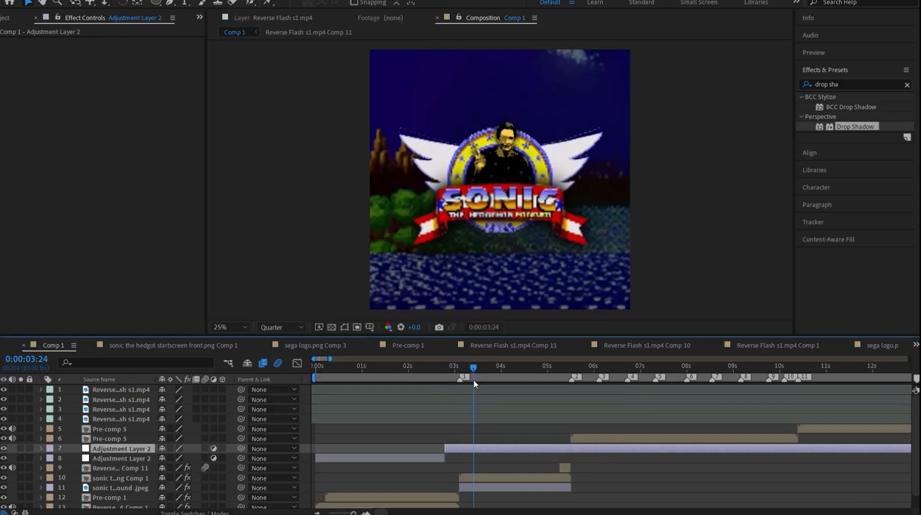
Apply the Glitchify effect to the Adjustment Layer 2 piece covering the cut to the Sonic title screen
left_click(853, 86)
type("glitchif")
left_click_drag(838, 136, 456, 449)
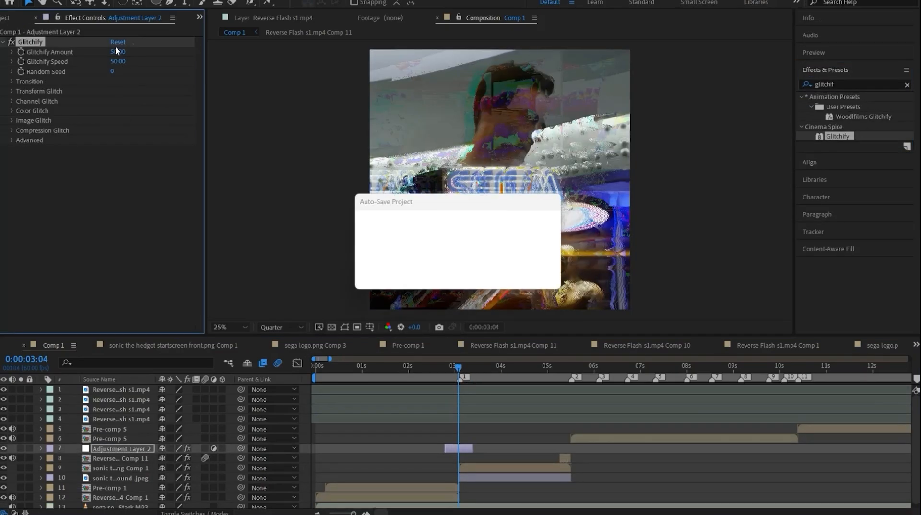
Keyframe Glitchify Amount to 0 at the start and end of the adjustment layer around the cut, and preview the glitch
key("i")
left_click(21, 52)
left_click(116, 53)
type("0")
key("Return")
key("u")
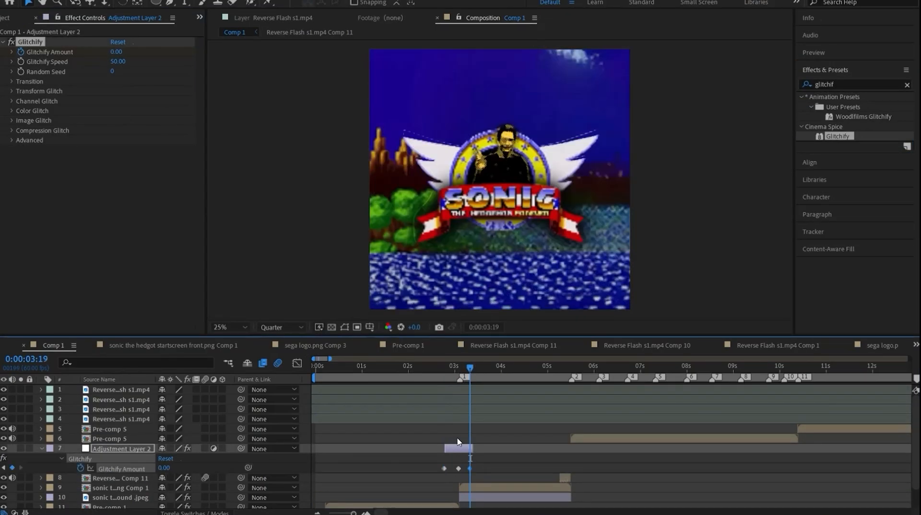
left_click(442, 368)
key("space")
left_click_drag(446, 369, 470, 379)
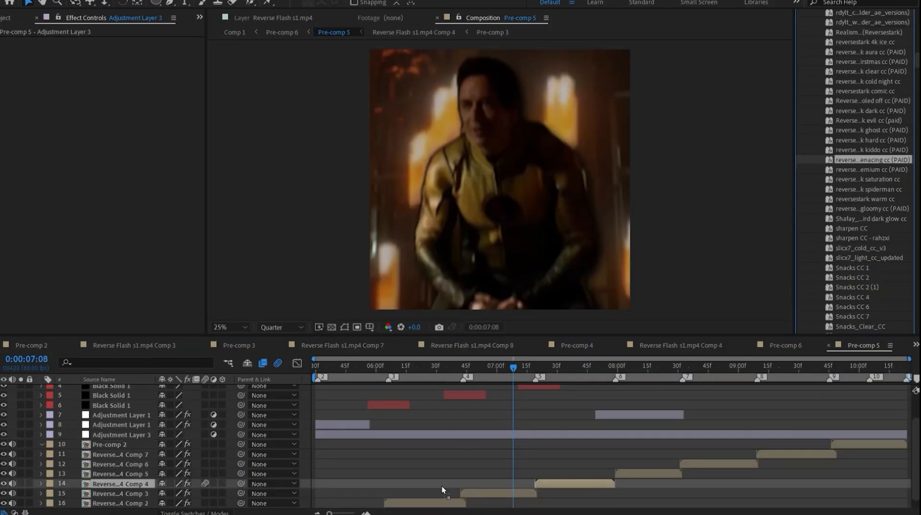
Color the REVERSESTARK text on the Sonic banner FFC300 and apply Drop Shadow to it
left_click(486, 435)
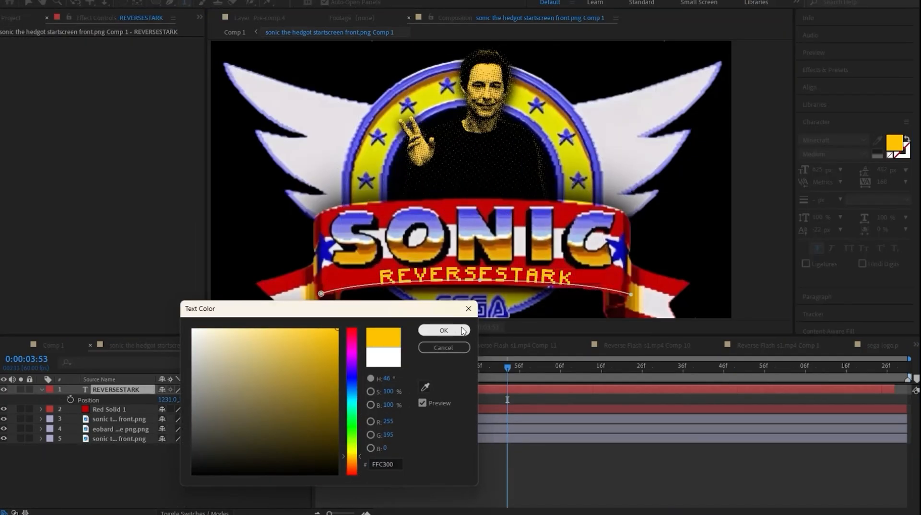
left_click(444, 331)
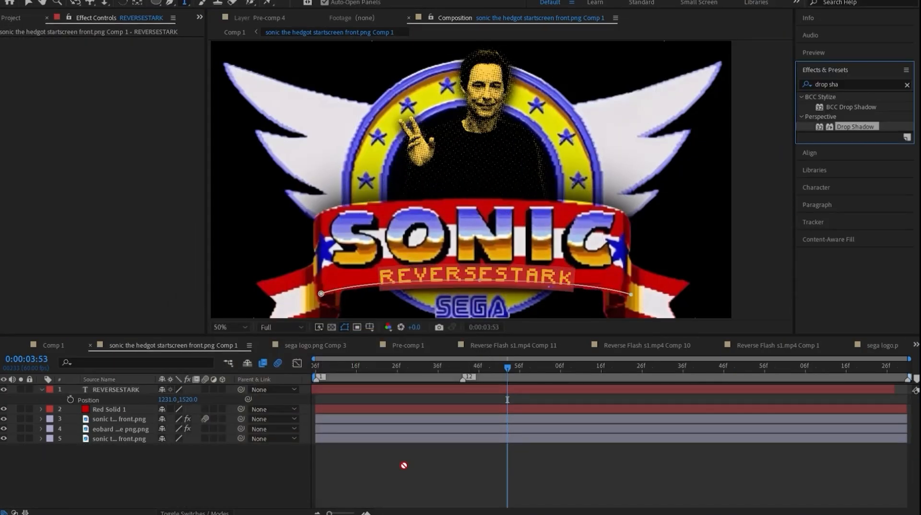
left_click_drag(404, 466, 116, 390)
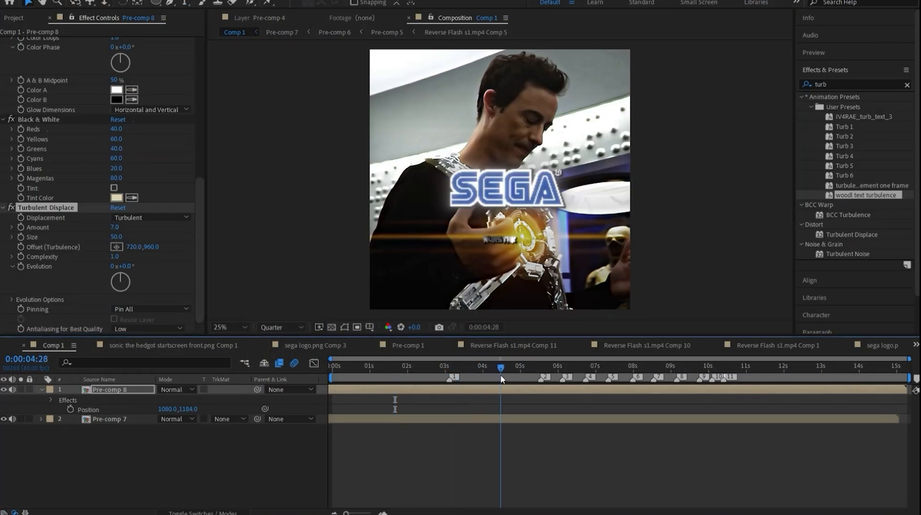
Add the finished Comp 1 to the Render Queue and start the render
key("Page_Down")
left_click(888, 379)
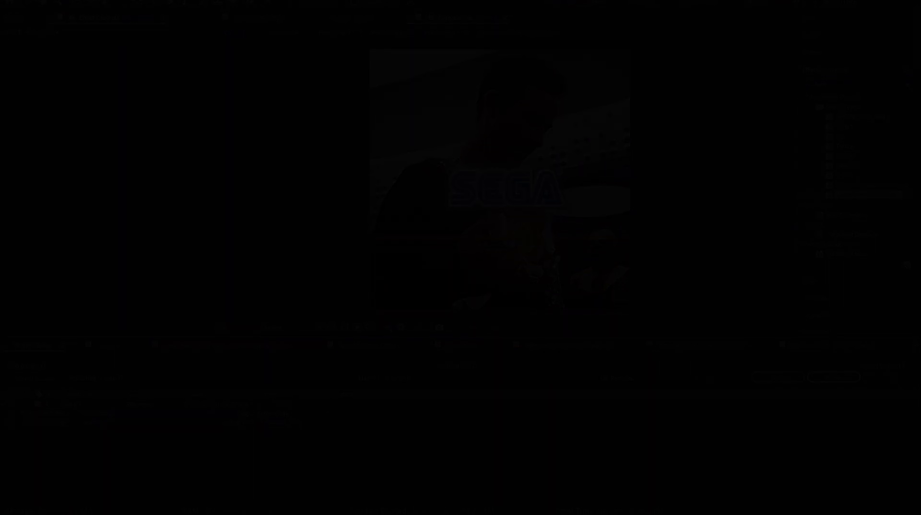